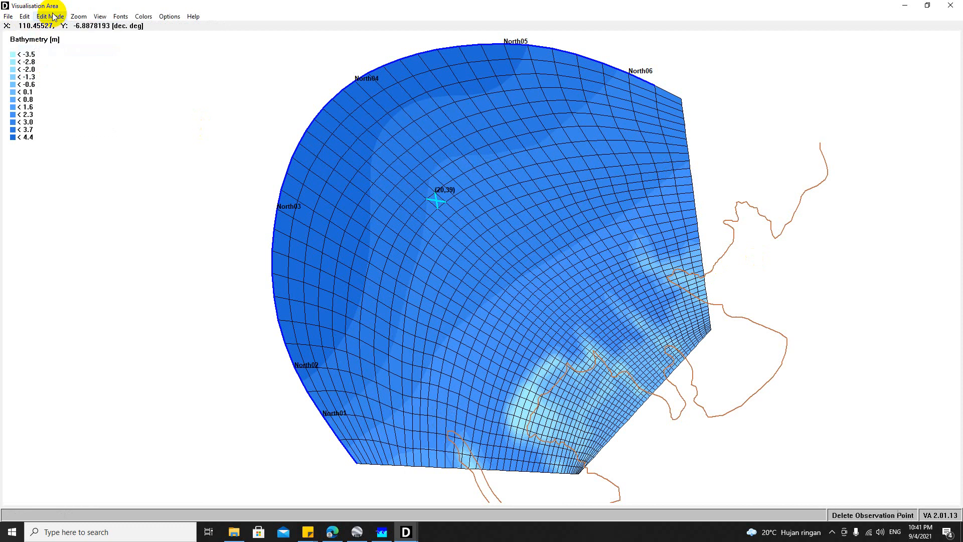
# Step: Try to add a short thin dam along a grid line near the coastal headland
pyautogui.click(52, 17)
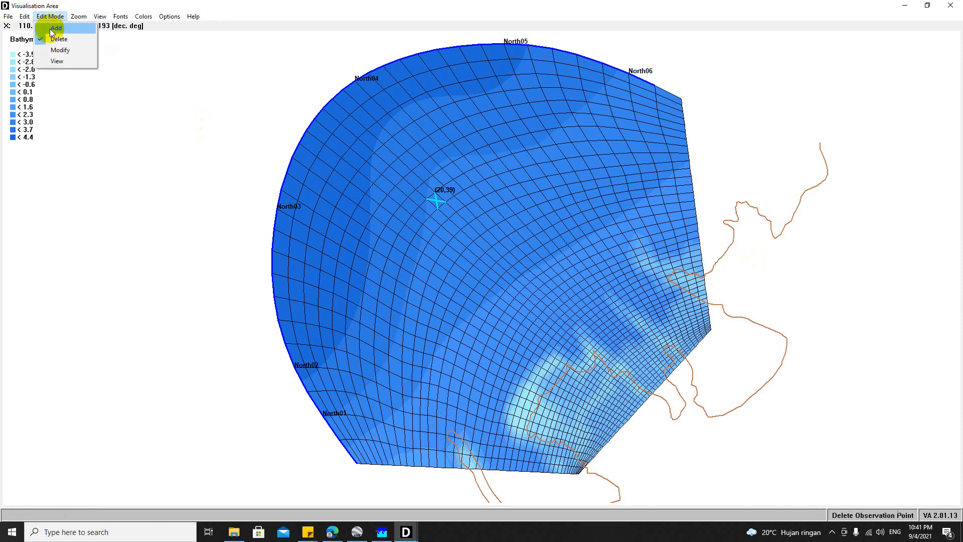
pyautogui.click(55, 28)
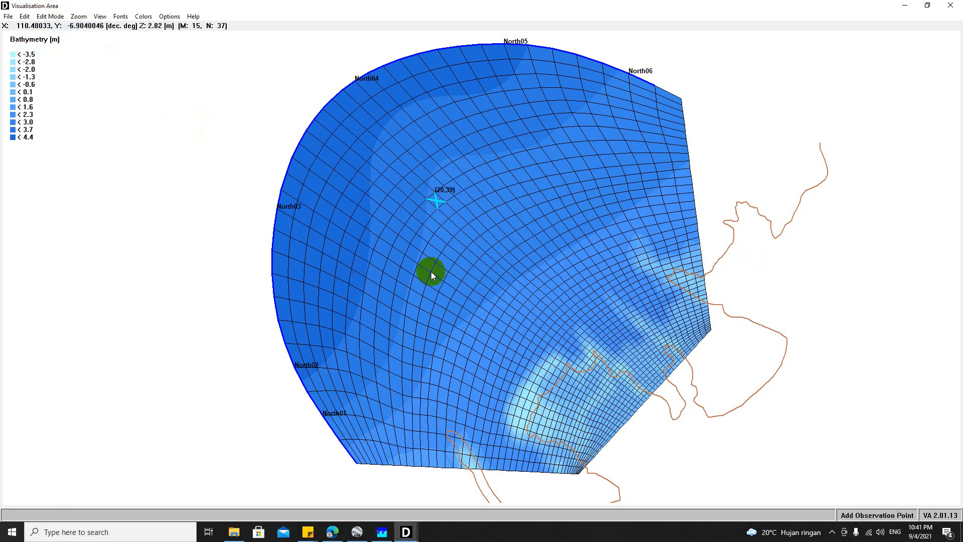
pyautogui.click(26, 16)
pyautogui.click(45, 39)
pyautogui.moveTo(586, 289); pyautogui.dragTo(594, 347)
pyautogui.moveTo(620, 310); pyautogui.dragTo(580, 345)
pyautogui.moveTo(602, 380); pyautogui.dragTo(593, 357)
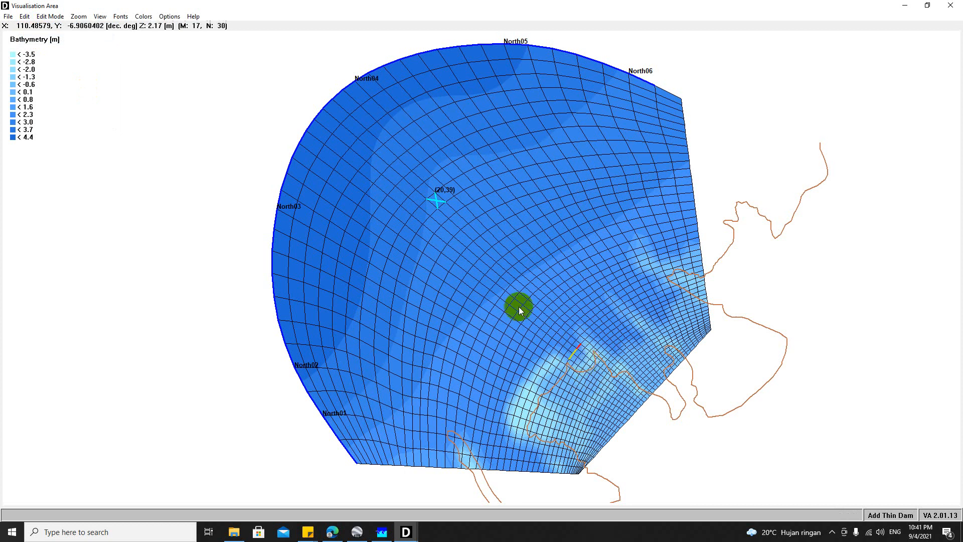
# Step: Add observation points to the five adjacent cells (15,22) through (15,18) near the coastal headland
pyautogui.click(25, 16)
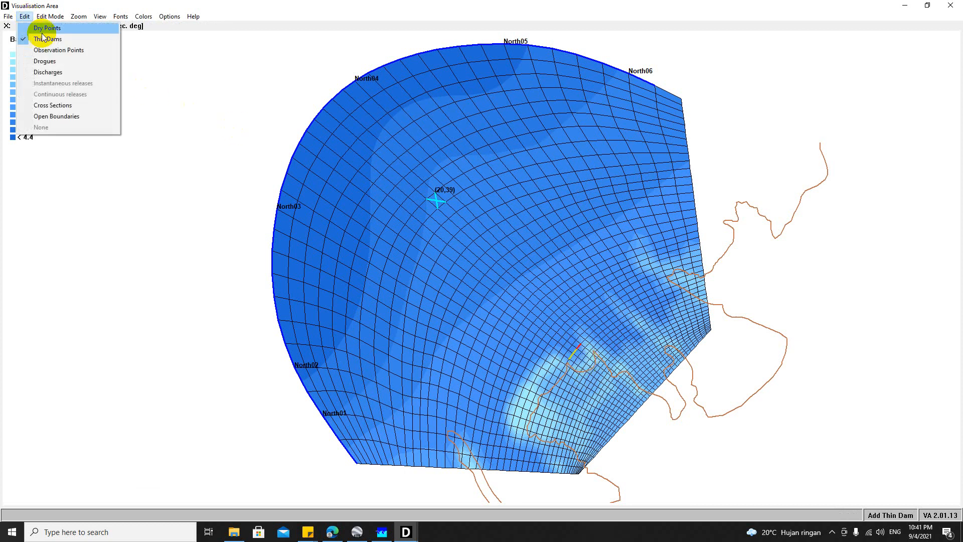
pyautogui.click(53, 51)
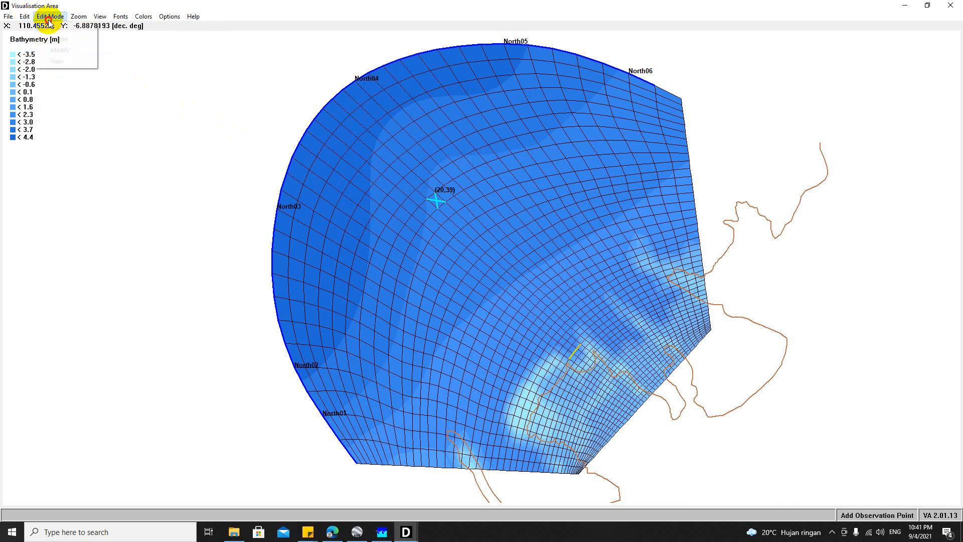
pyautogui.click(50, 17)
pyautogui.click(54, 28)
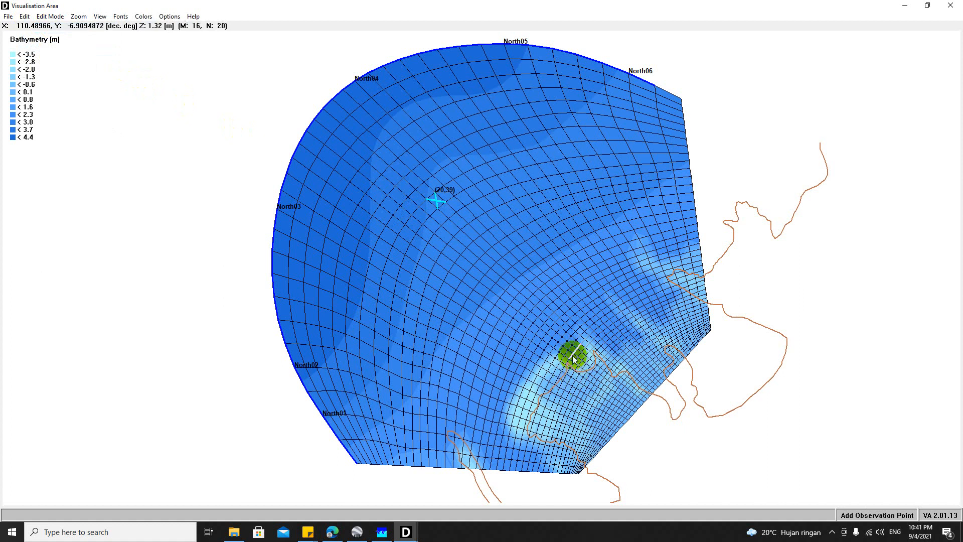
pyautogui.click(79, 16)
pyautogui.click(98, 42)
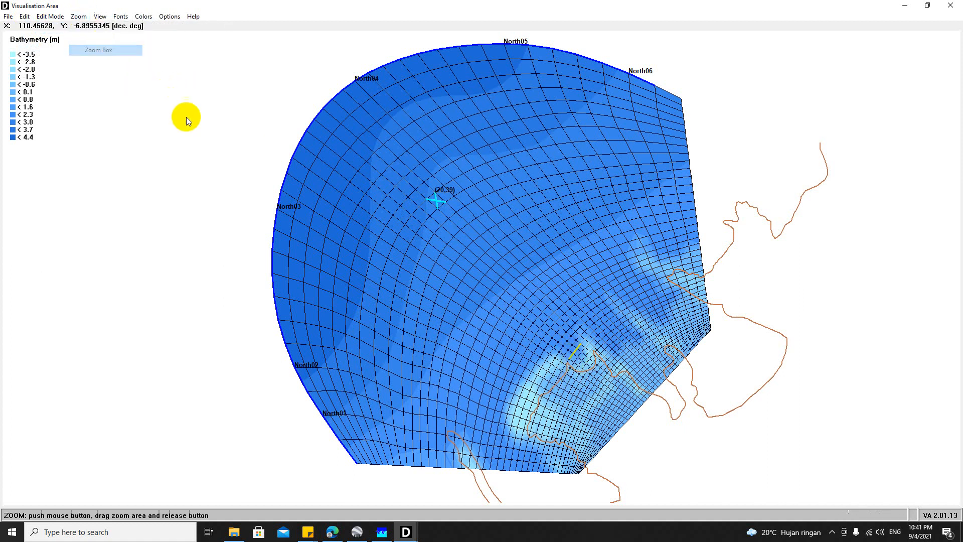
pyautogui.moveTo(539, 318); pyautogui.dragTo(619, 383)
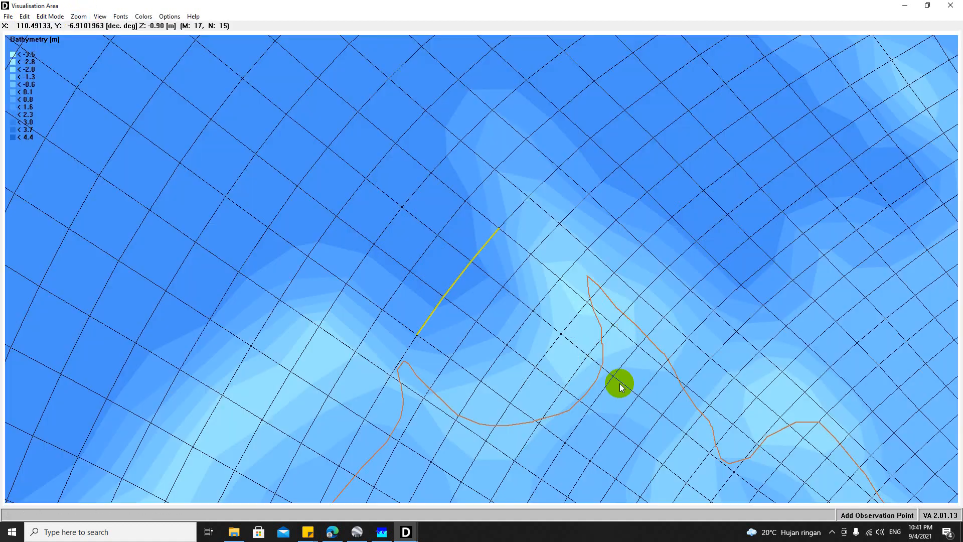
pyautogui.click(29, 18)
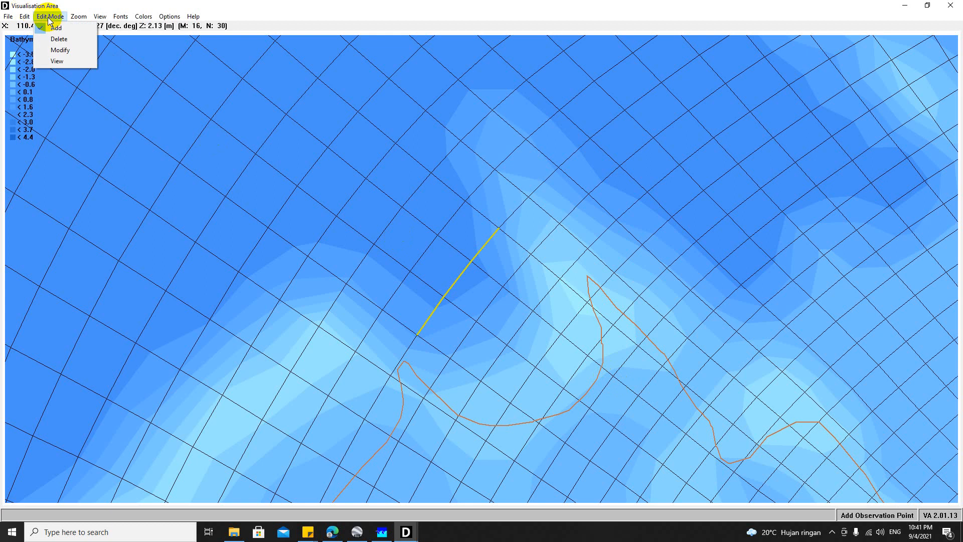
pyautogui.click(55, 29)
pyautogui.click(351, 320)
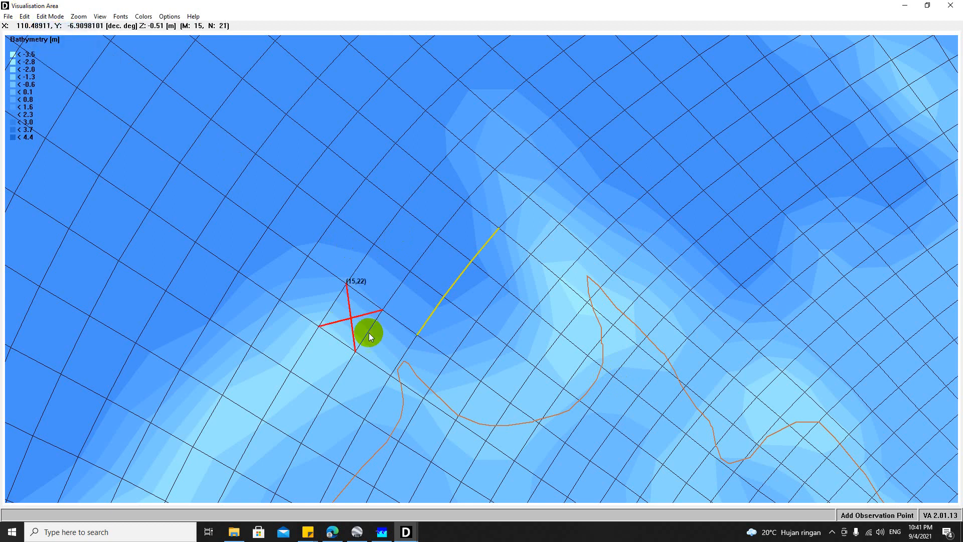
pyautogui.click(386, 342)
pyautogui.click(422, 374)
pyautogui.click(456, 390)
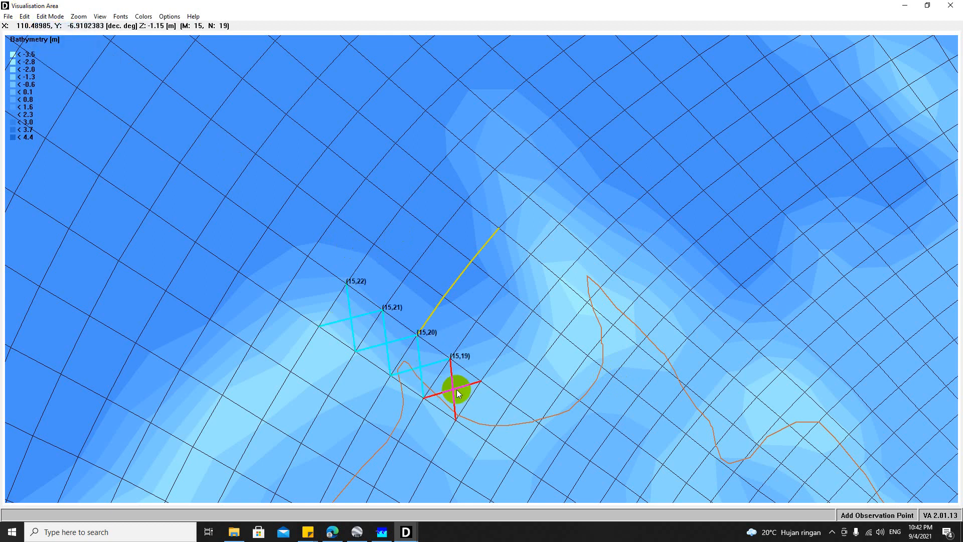
pyautogui.click(516, 390)
pyautogui.click(538, 347)
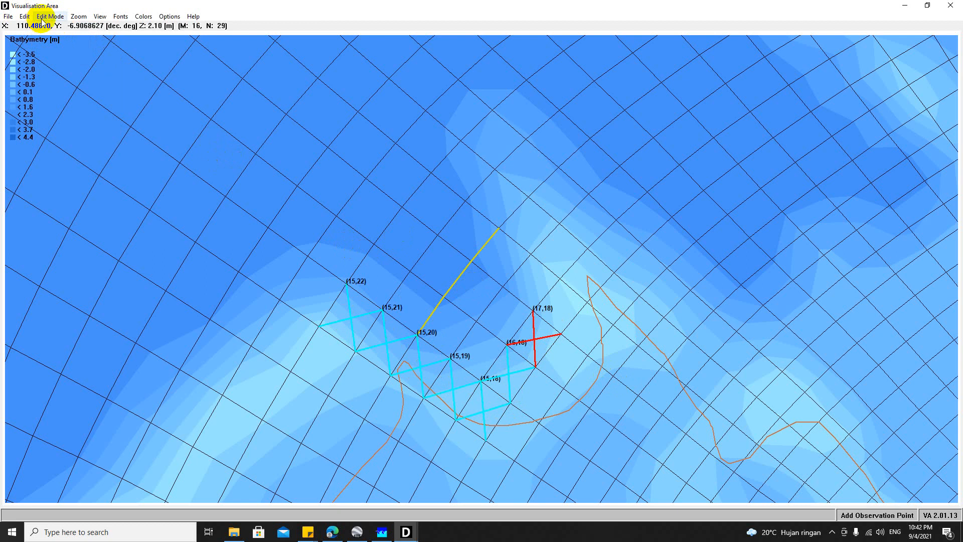
pyautogui.click(44, 19)
pyautogui.click(57, 39)
pyautogui.click(512, 374)
pyautogui.click(535, 346)
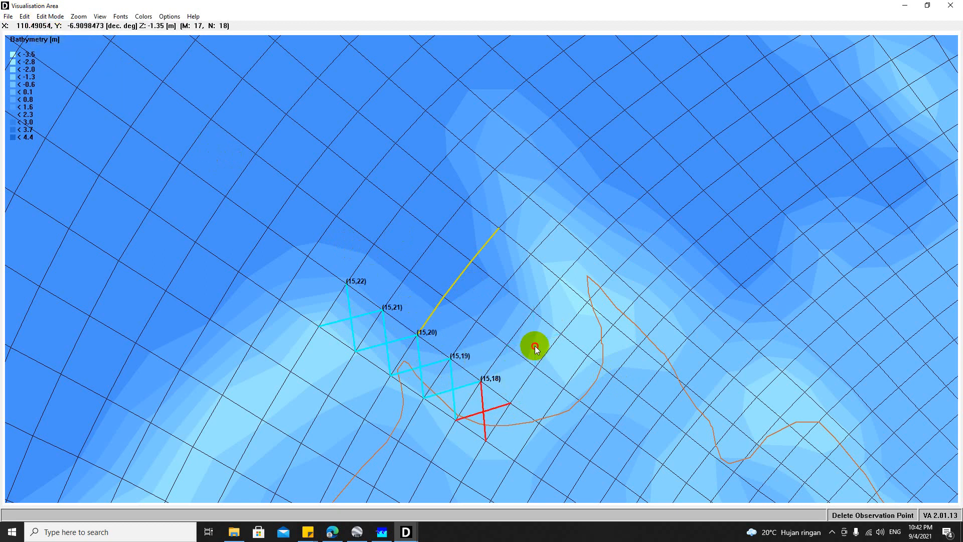
# Step: Add a row of observation points in cells (16,22) through (16,18), seaward of the existing row
pyautogui.click(24, 16)
pyautogui.click(50, 16)
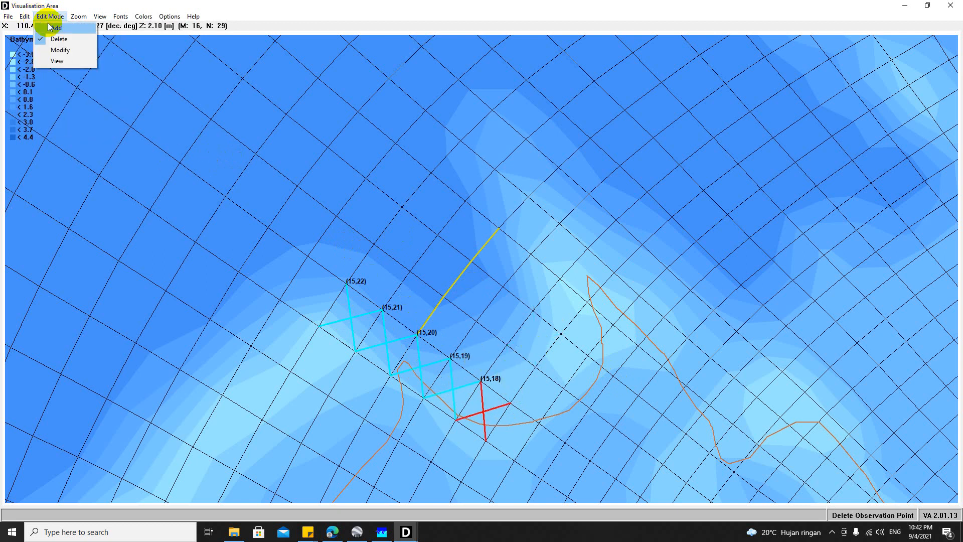
pyautogui.click(54, 27)
pyautogui.click(412, 301)
pyautogui.click(446, 325)
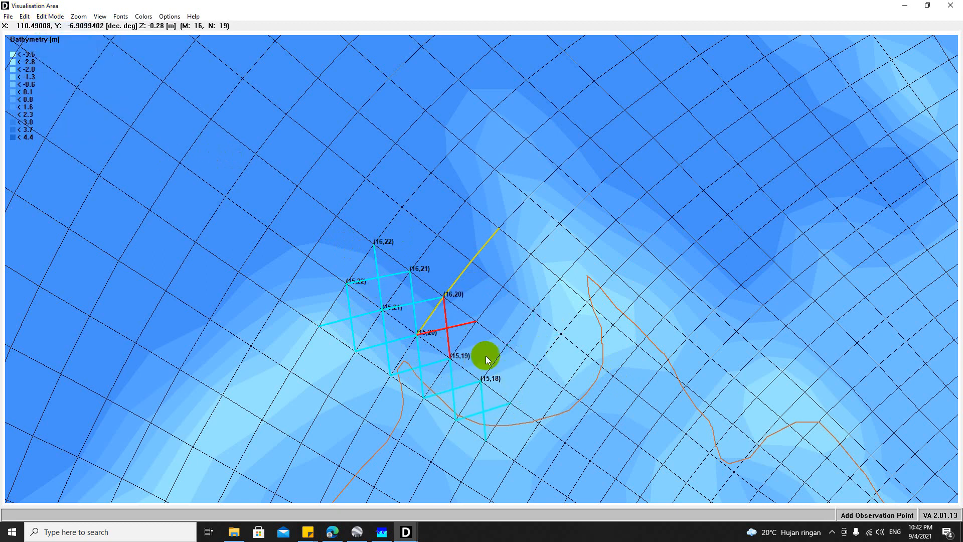
pyautogui.click(480, 353)
pyautogui.click(505, 366)
# Step: Add observation points in the five adjacent cells (17,22) through (17,18)
pyautogui.click(406, 237)
pyautogui.click(442, 265)
pyautogui.click(473, 290)
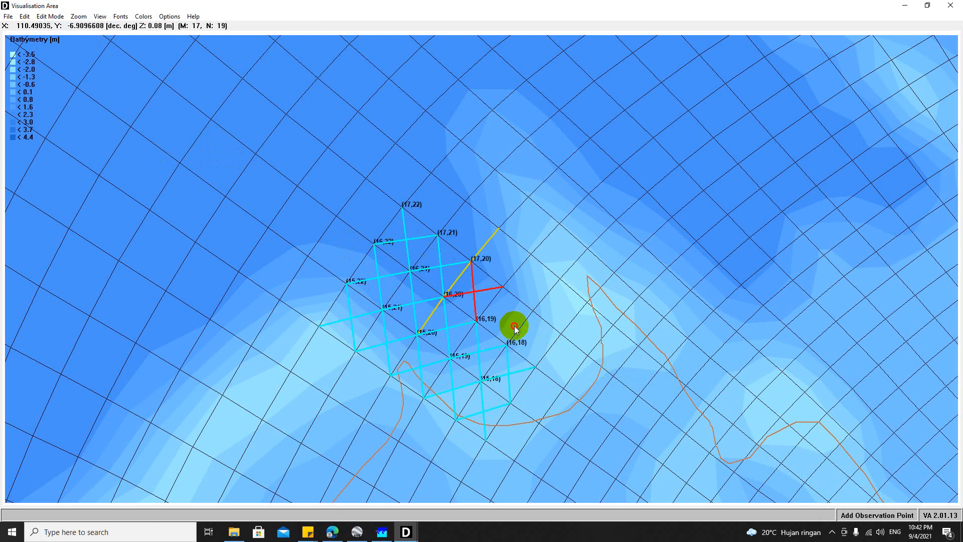
pyautogui.click(507, 316)
pyautogui.click(532, 338)
# Step: Add observation points in the five adjacent cells (18,22) through (18,18)
pyautogui.click(433, 211)
pyautogui.click(469, 230)
pyautogui.click(500, 258)
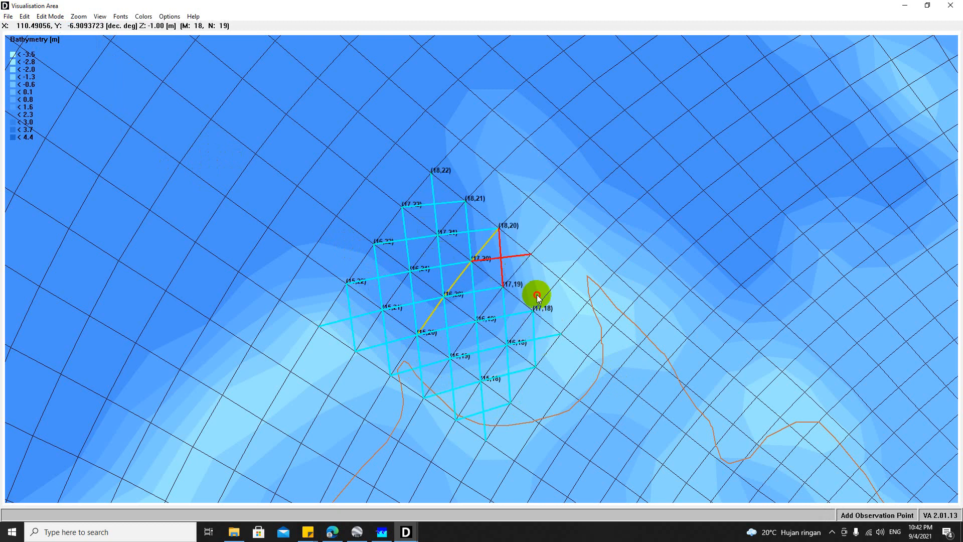
pyautogui.click(532, 282)
pyautogui.click(559, 304)
# Step: Add observation points in the five adjacent cells (19,22) through (19,18)
pyautogui.click(460, 185)
pyautogui.click(496, 203)
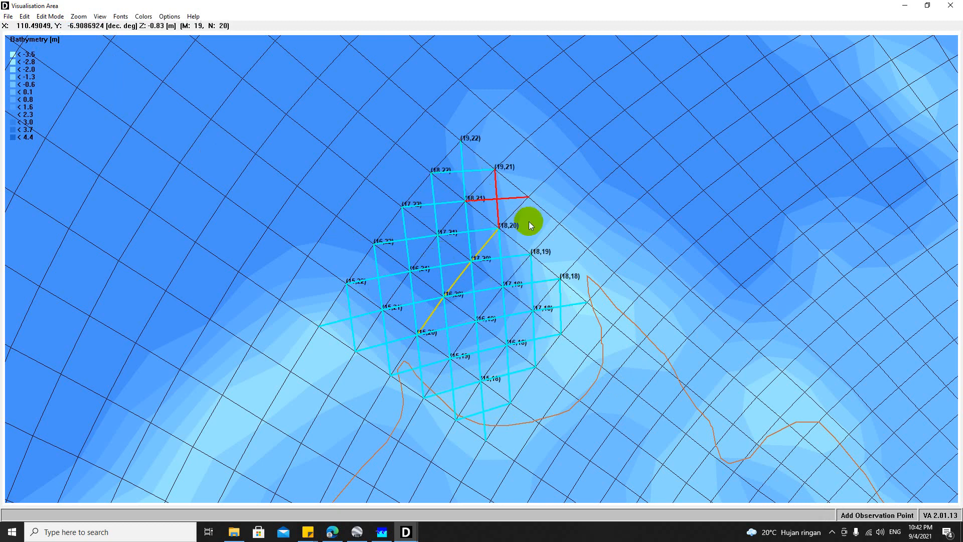
pyautogui.click(528, 230)
pyautogui.click(559, 253)
pyautogui.click(585, 273)
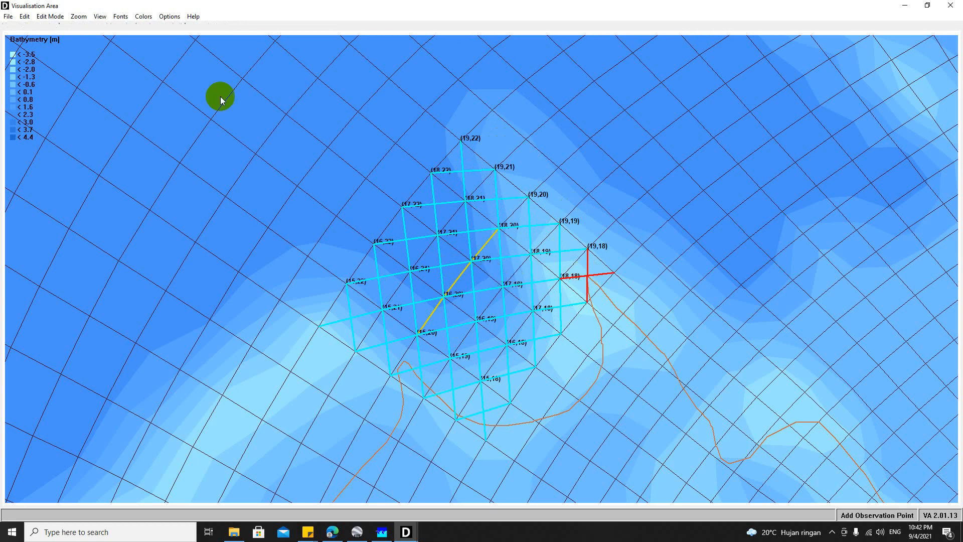
# Step: Delete every segment of the thin dam that runs through the block of observation points
pyautogui.click(31, 19)
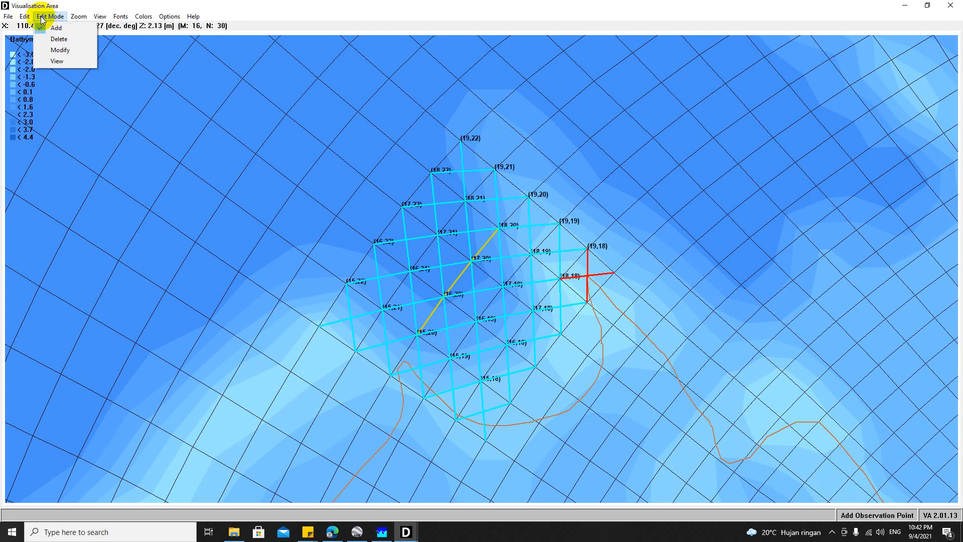
pyautogui.click(48, 39)
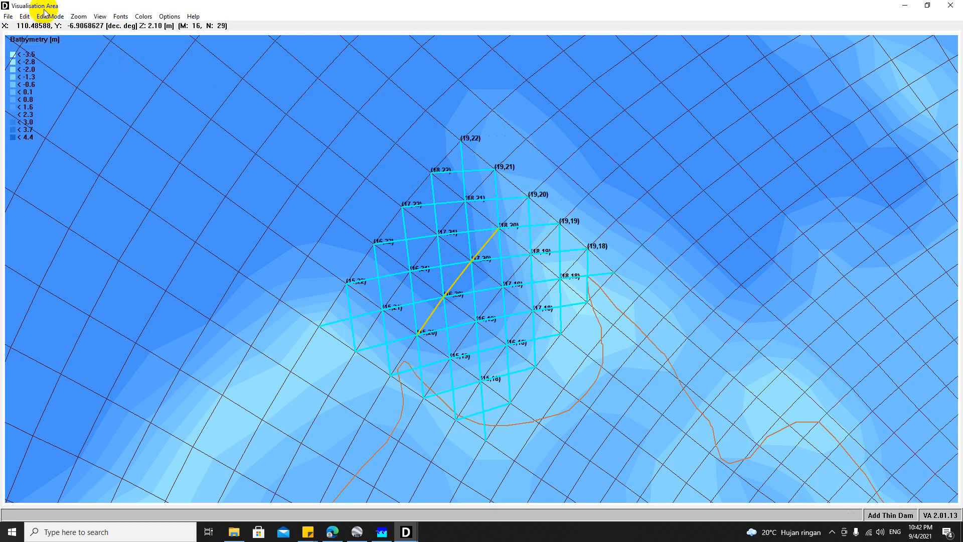
pyautogui.click(48, 18)
pyautogui.click(59, 39)
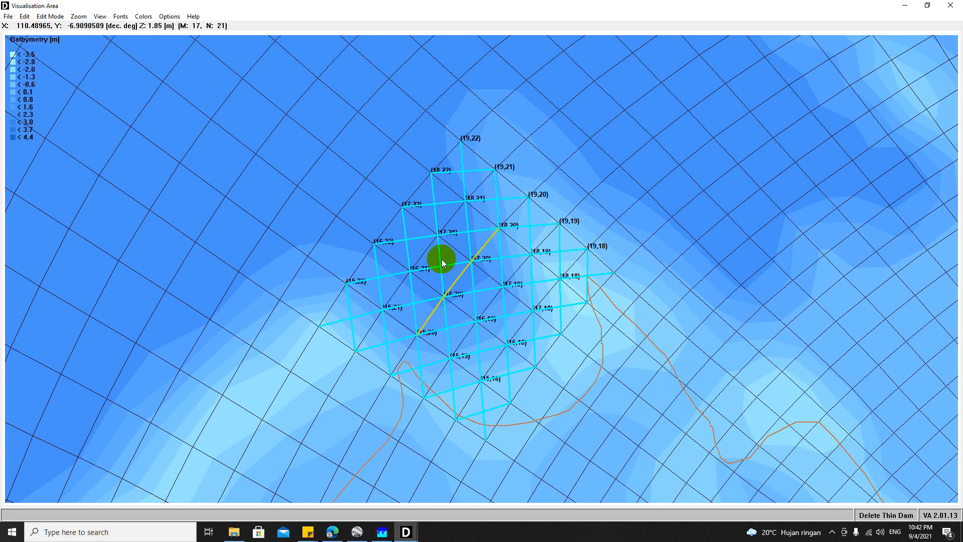
pyautogui.click(430, 312)
pyautogui.click(455, 282)
pyautogui.click(477, 259)
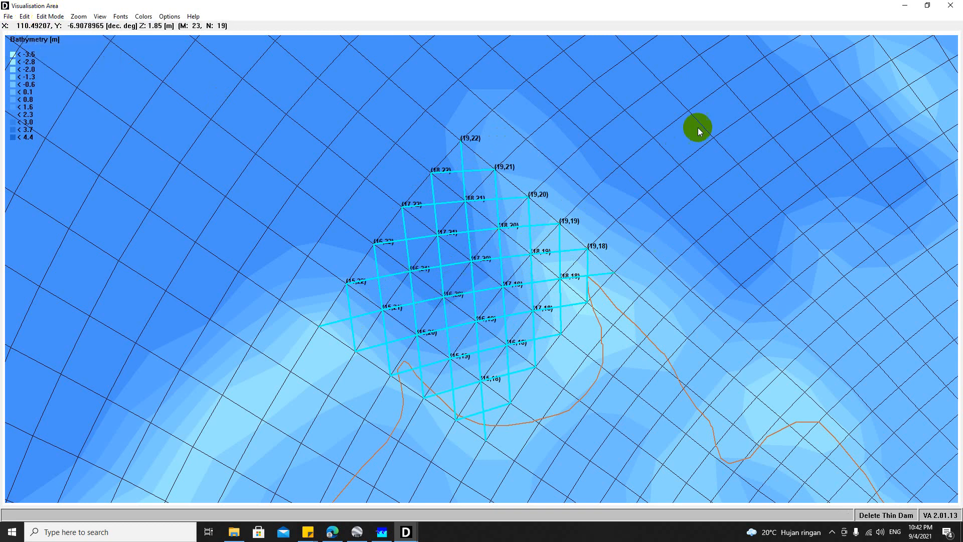
# Step: Switch to the Delft3D-FLOW window and review the list of observation points in the Monitoring settings
pyautogui.moveTo(406, 532)
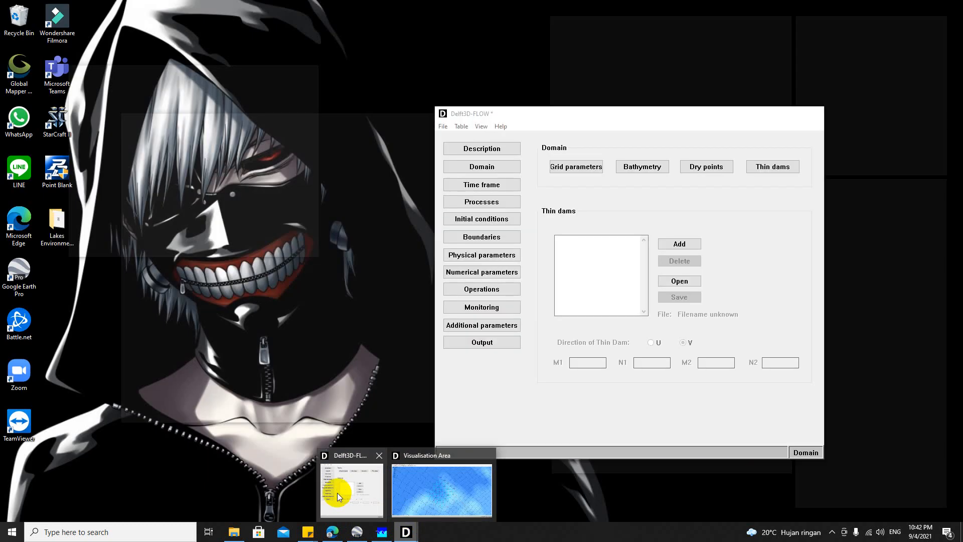
pyautogui.click(337, 493)
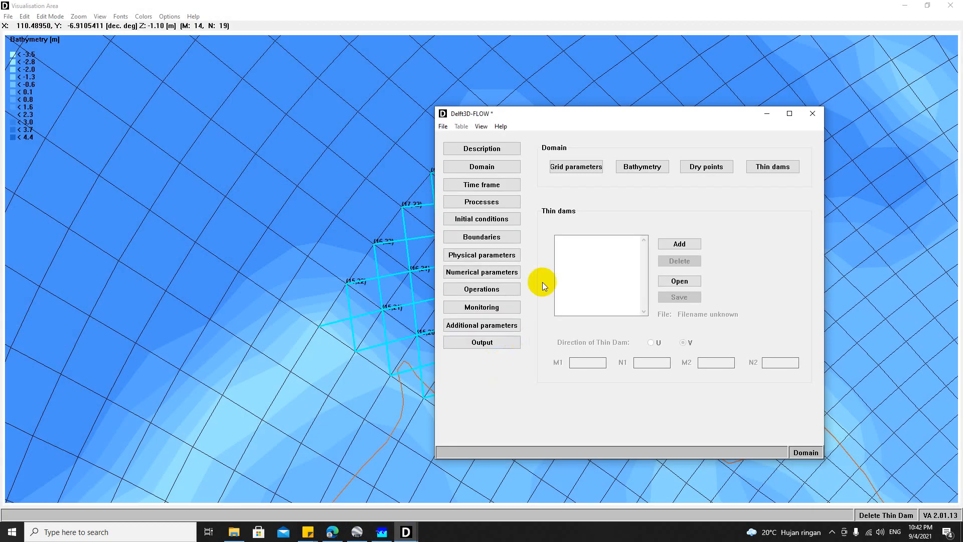
pyautogui.moveTo(407, 533)
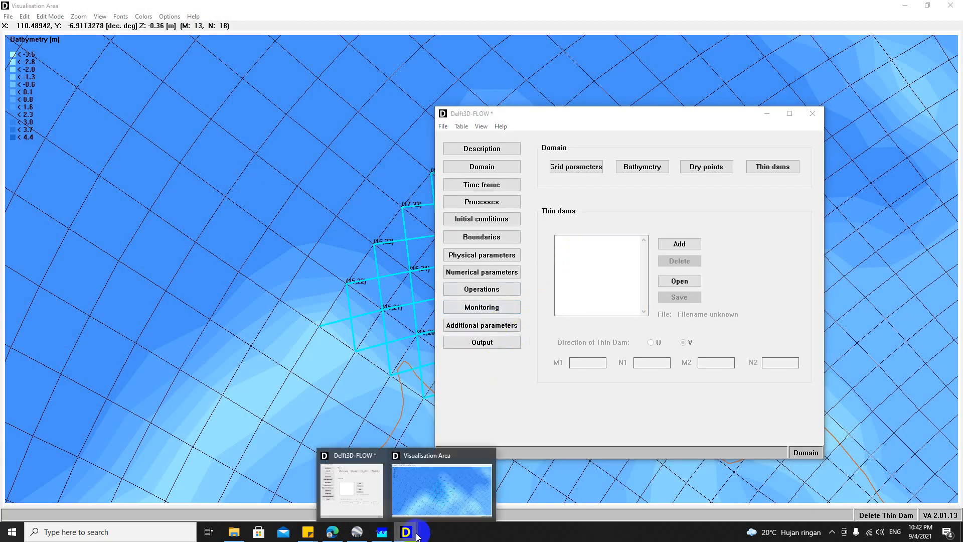
pyautogui.moveTo(377, 489)
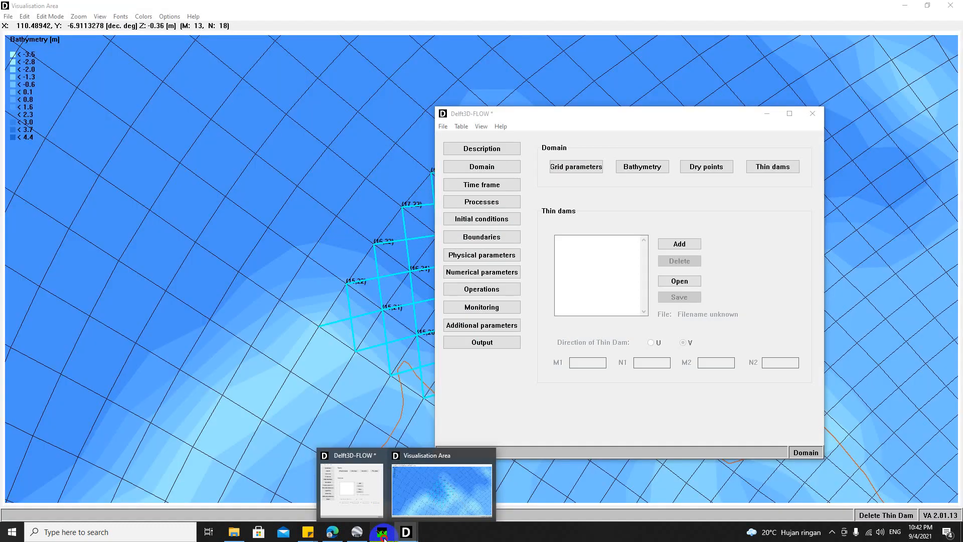
pyautogui.click(383, 536)
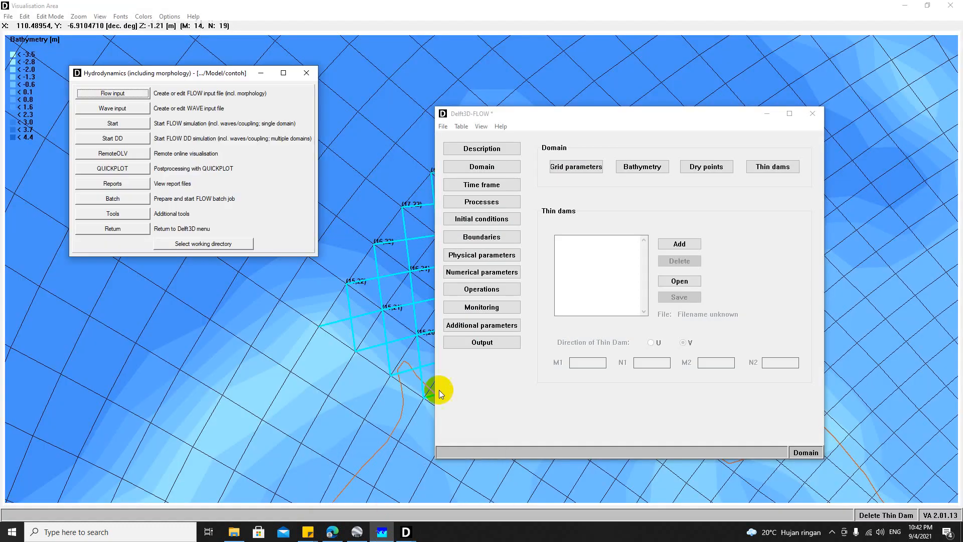
pyautogui.click(505, 309)
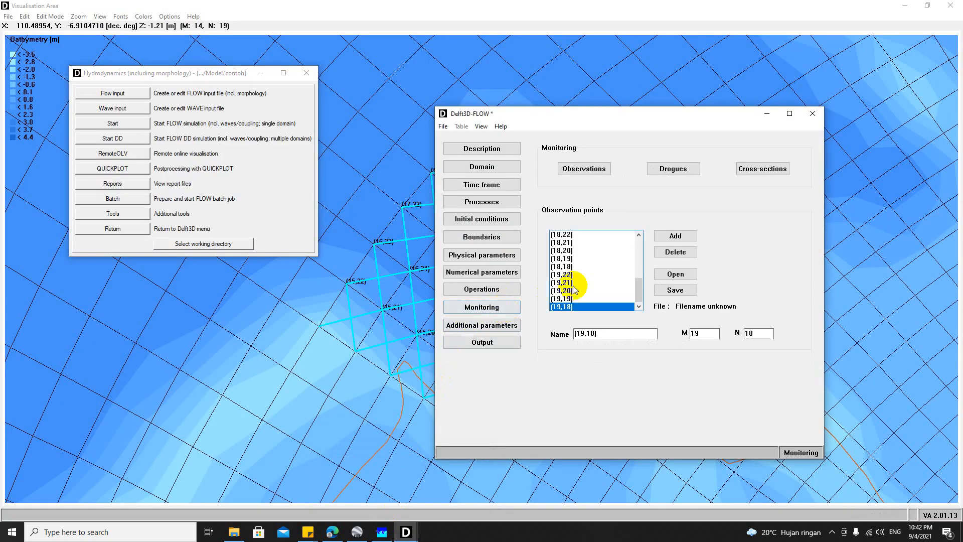
pyautogui.scroll(5, 584, 276)
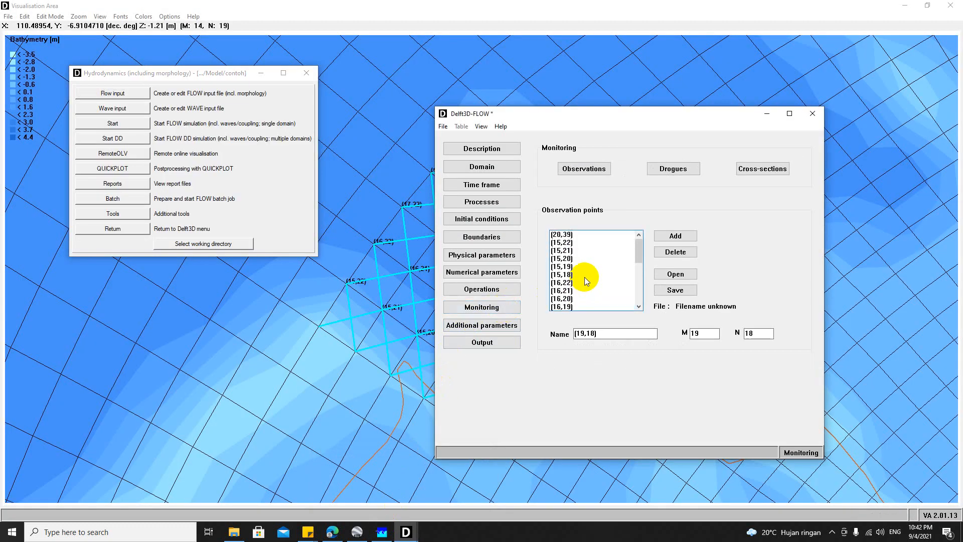
pyautogui.click(501, 290)
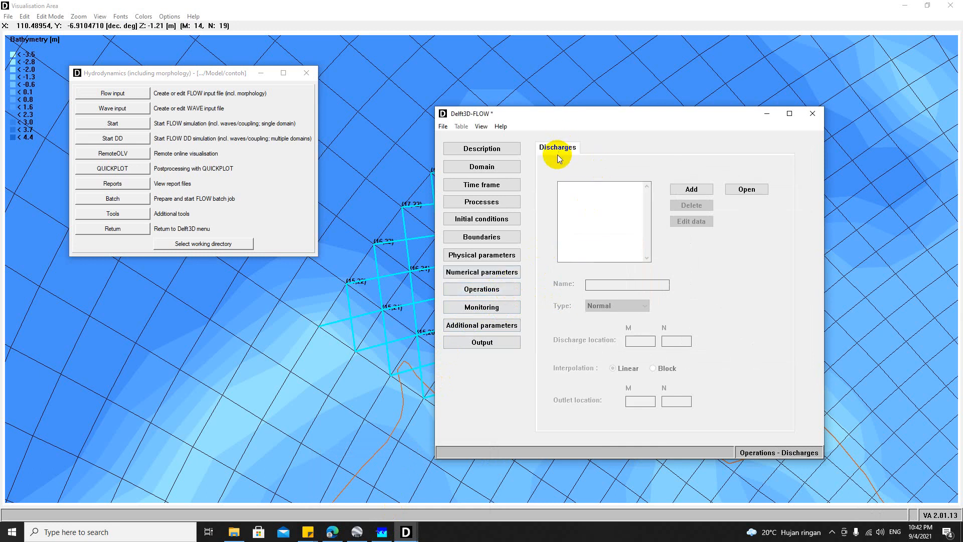
pyautogui.click(491, 306)
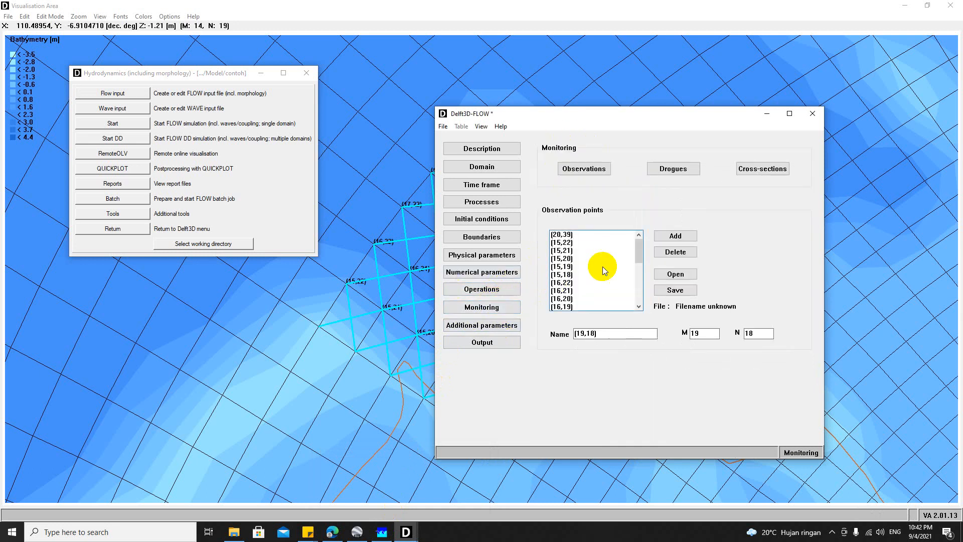
# Step: Rename the observation point (20,39) to Pasut
pyautogui.click(564, 235)
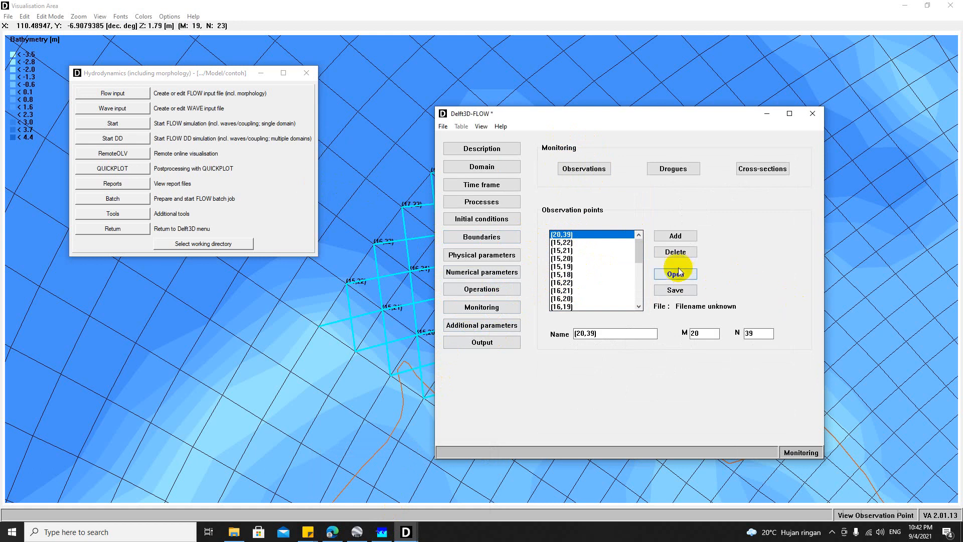
pyautogui.doubleClick(614, 334)
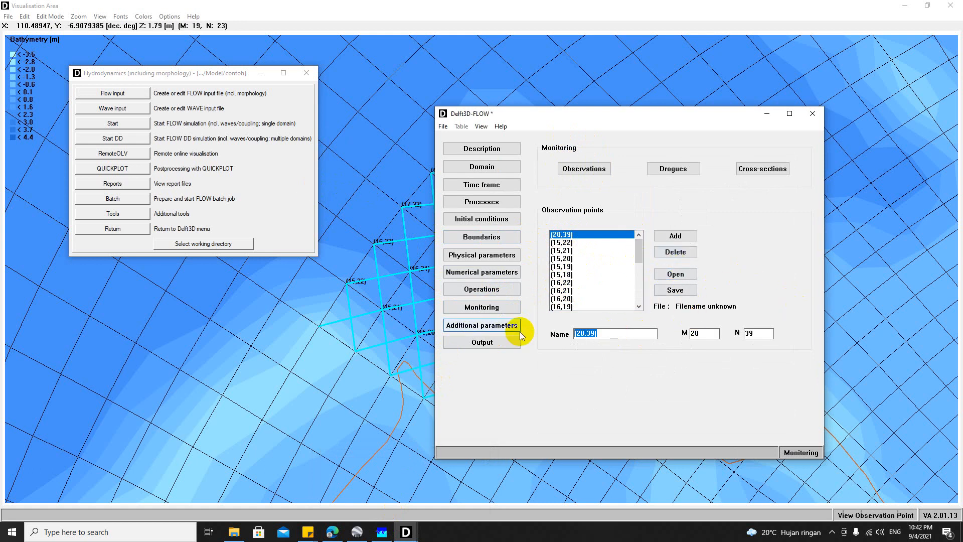
pyautogui.write('Pasut')
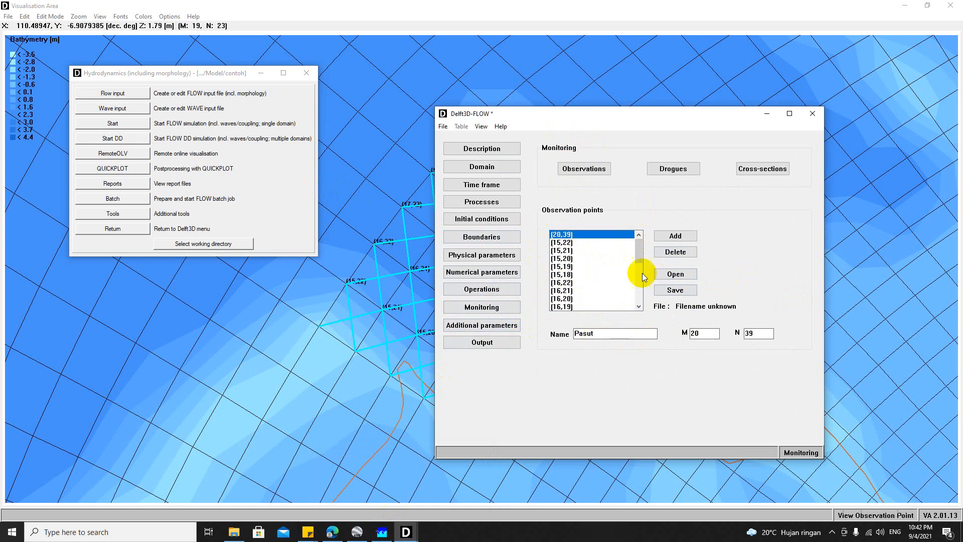
# Step: Save the observation points to a file named obs in the contoh folder
pyautogui.press('Return')
pyautogui.click(567, 244)
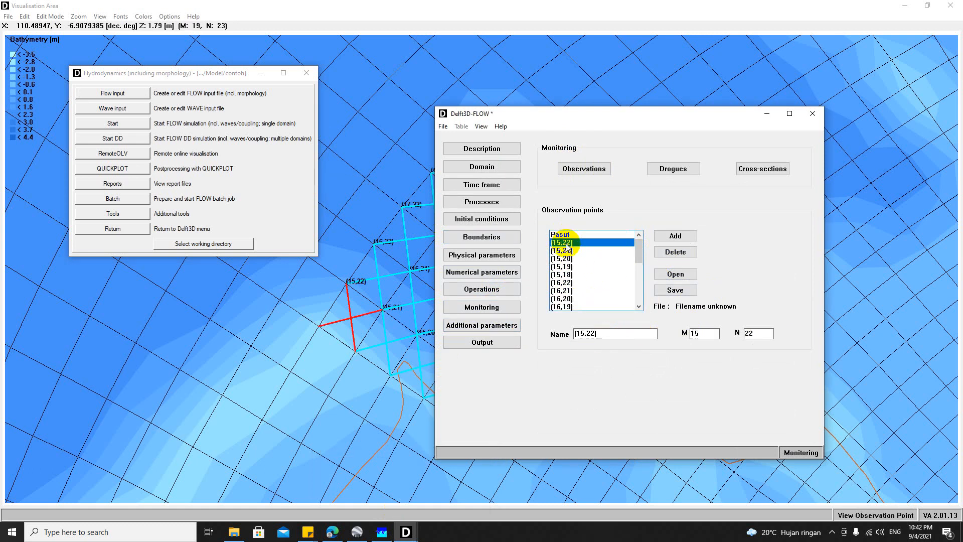
pyautogui.doubleClick(611, 334)
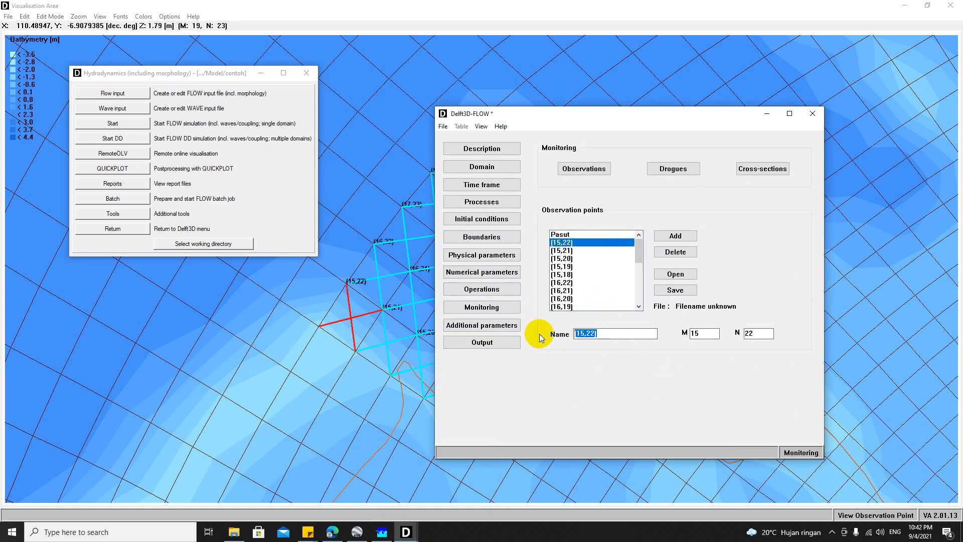
pyautogui.click(574, 268)
pyautogui.click(574, 284)
pyautogui.click(571, 306)
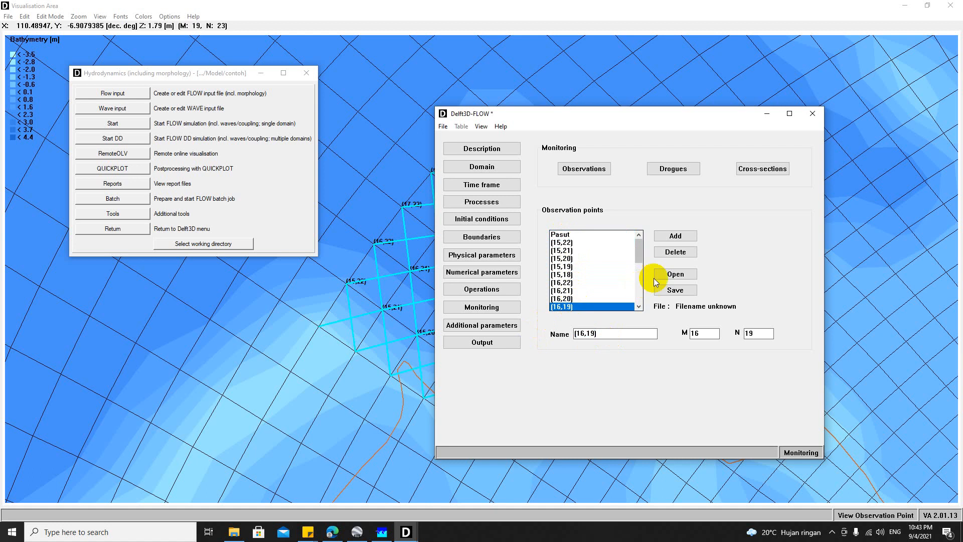
pyautogui.click(674, 290)
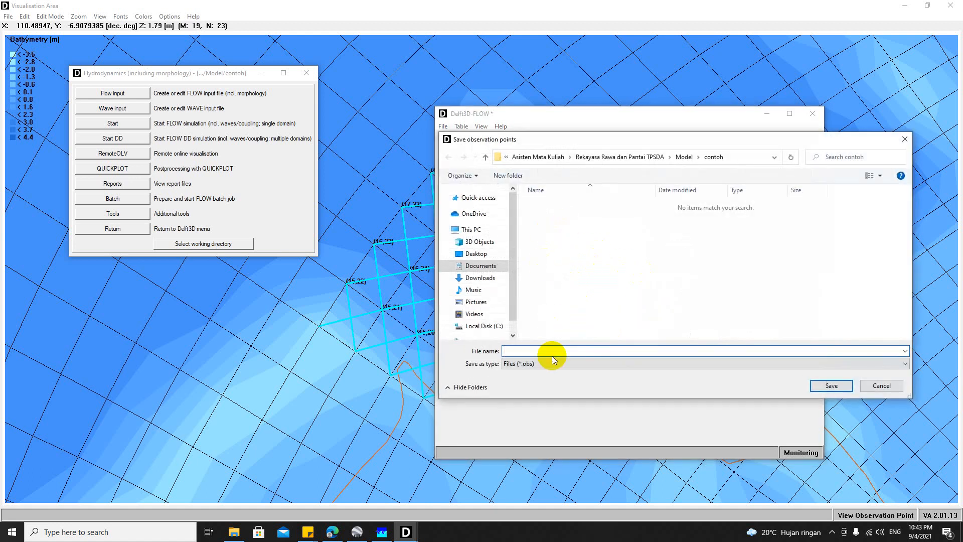
pyautogui.write('obs')
pyautogui.press('Return')
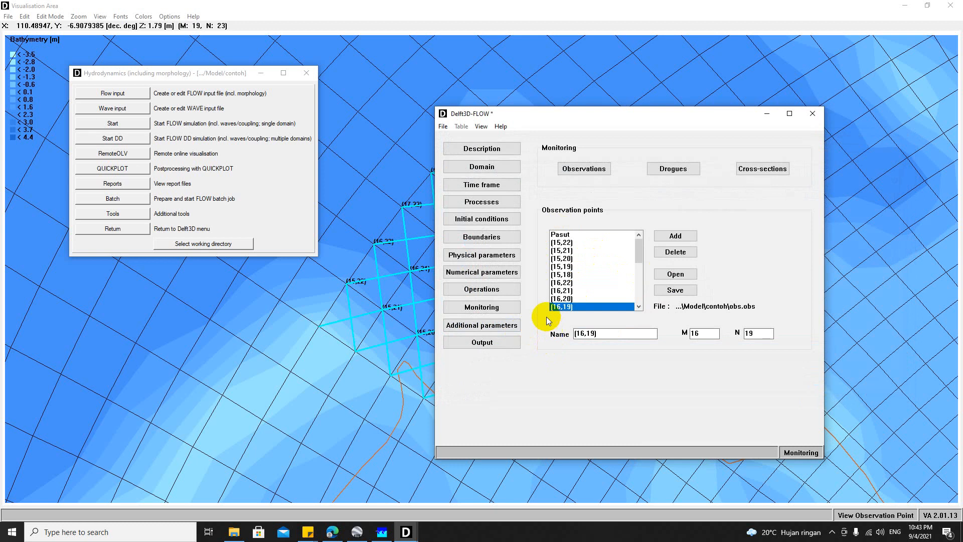
# Step: Restore the Visualisation Area to a smaller window and return to the Delft3D-FLOW Monitoring settings
pyautogui.click(483, 290)
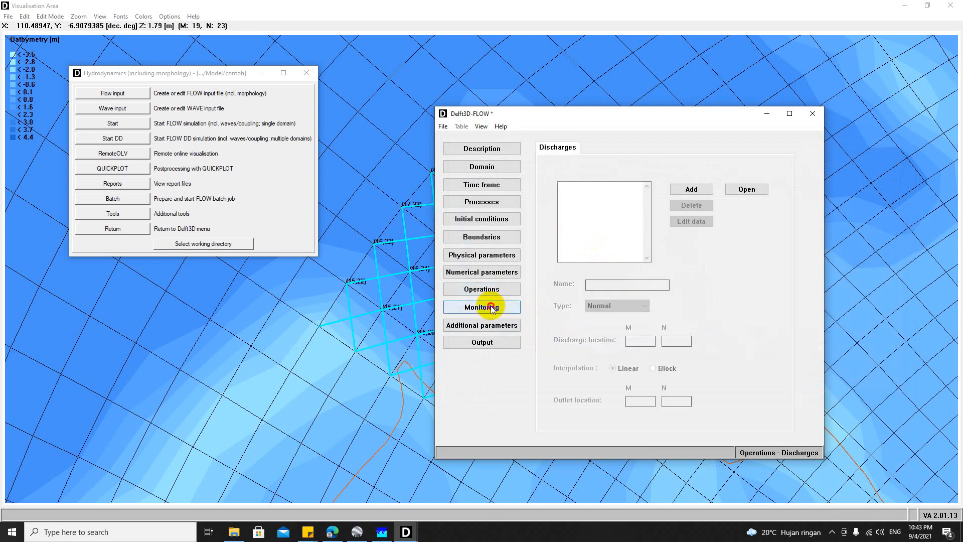
pyautogui.click(492, 307)
pyautogui.click(357, 61)
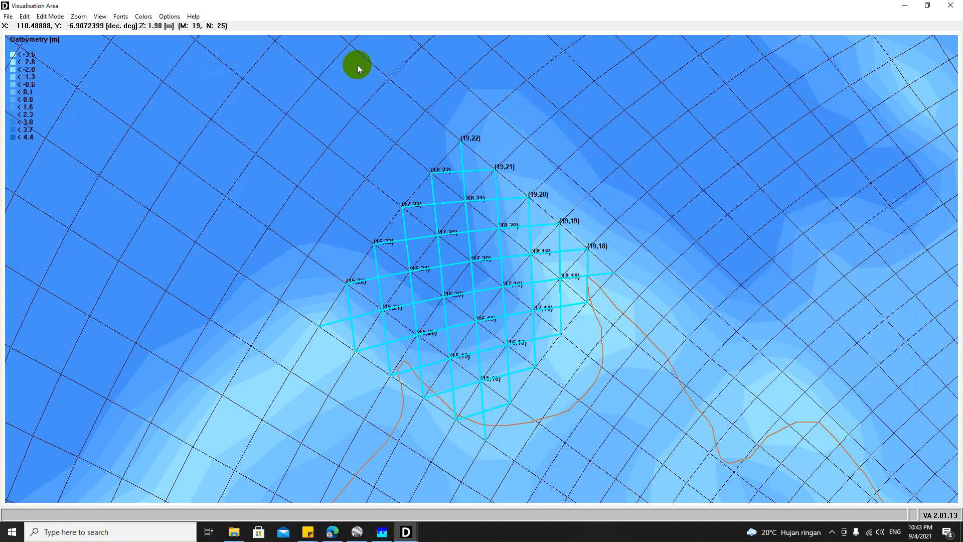
pyautogui.click(8, 15)
pyautogui.click(620, 8)
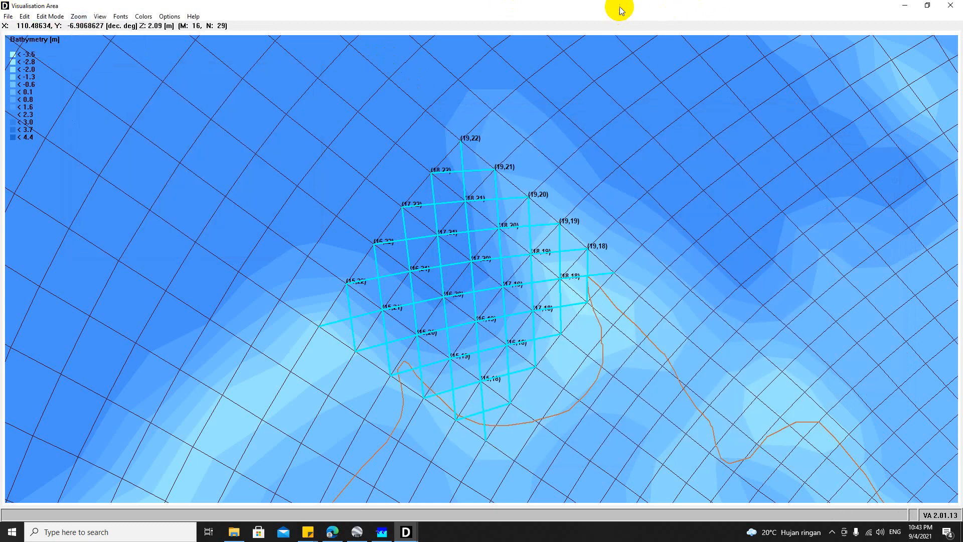
pyautogui.click(926, 6)
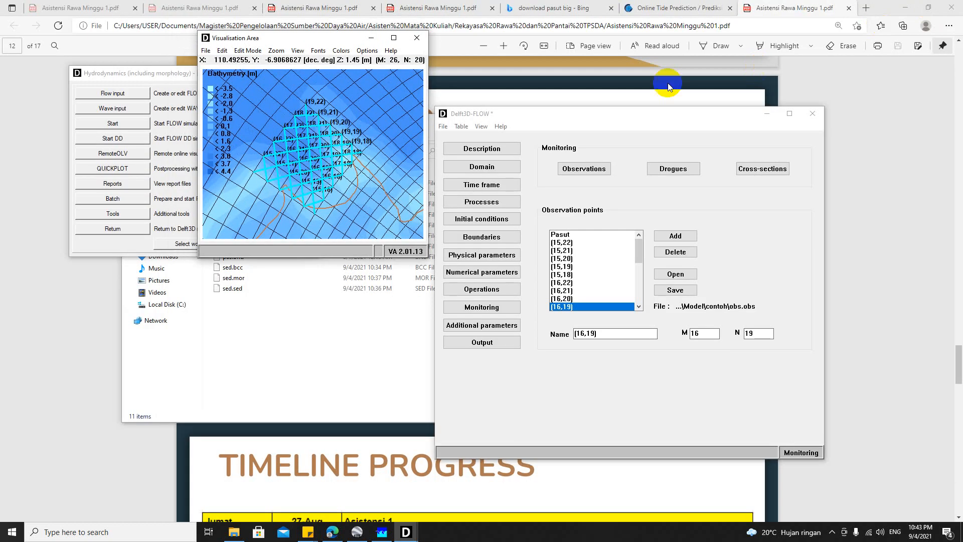
pyautogui.click(580, 118)
pyautogui.click(443, 126)
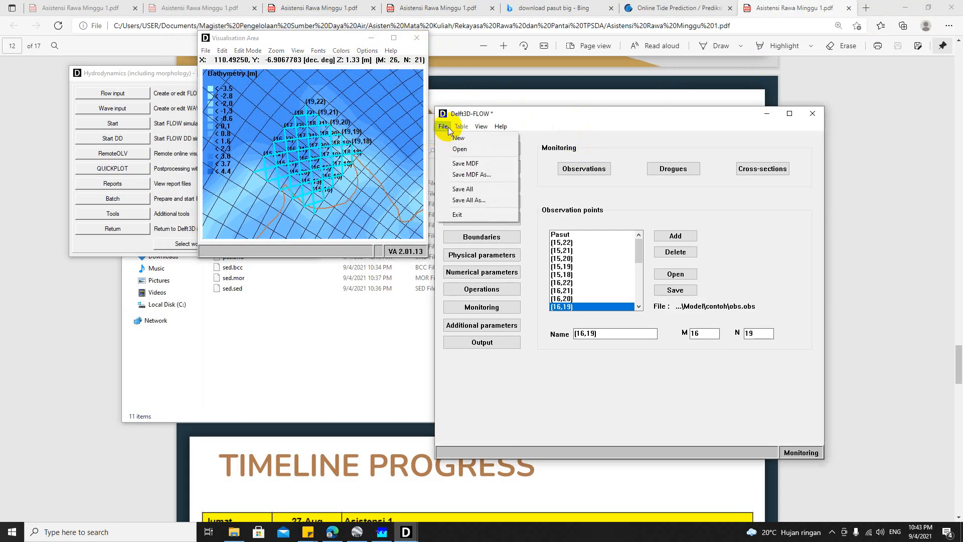
pyautogui.click(477, 412)
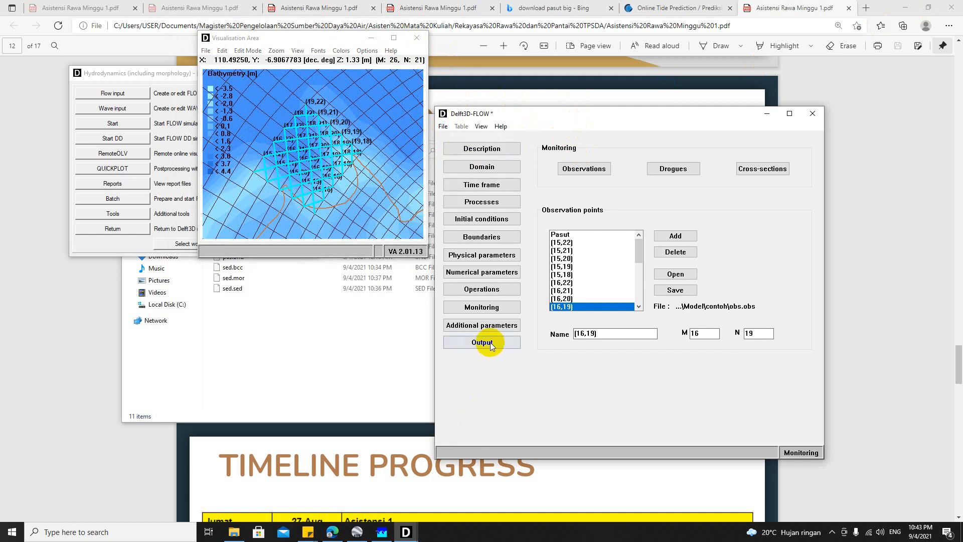
pyautogui.click(492, 344)
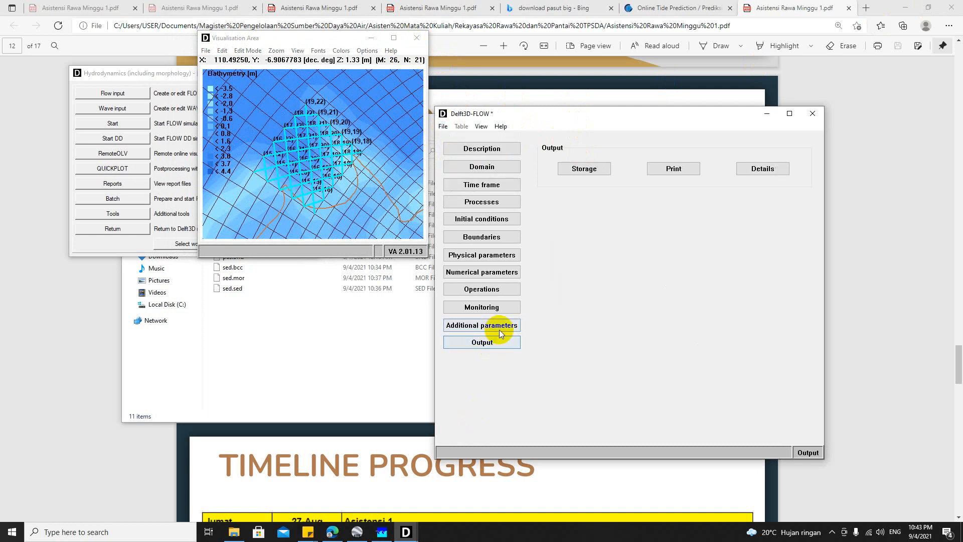
pyautogui.click(572, 173)
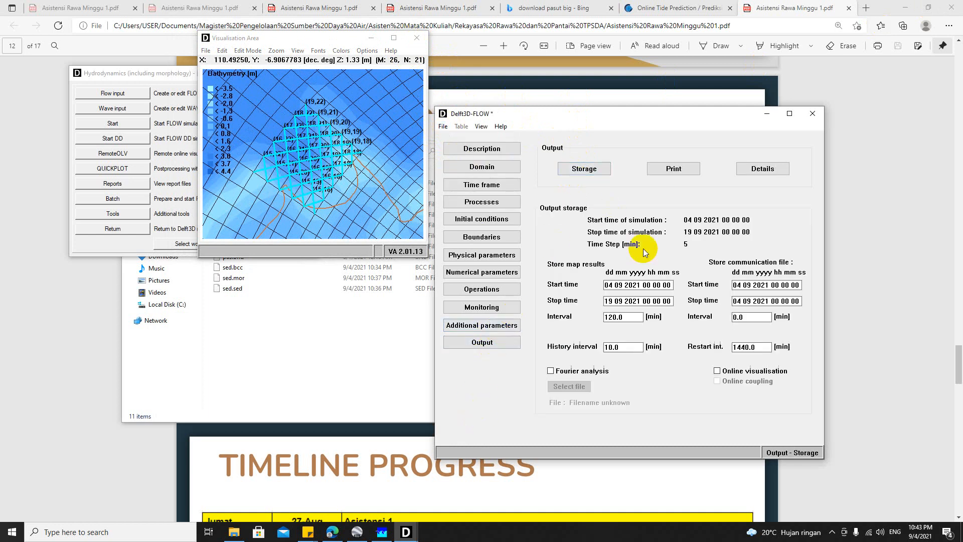
pyautogui.click(512, 190)
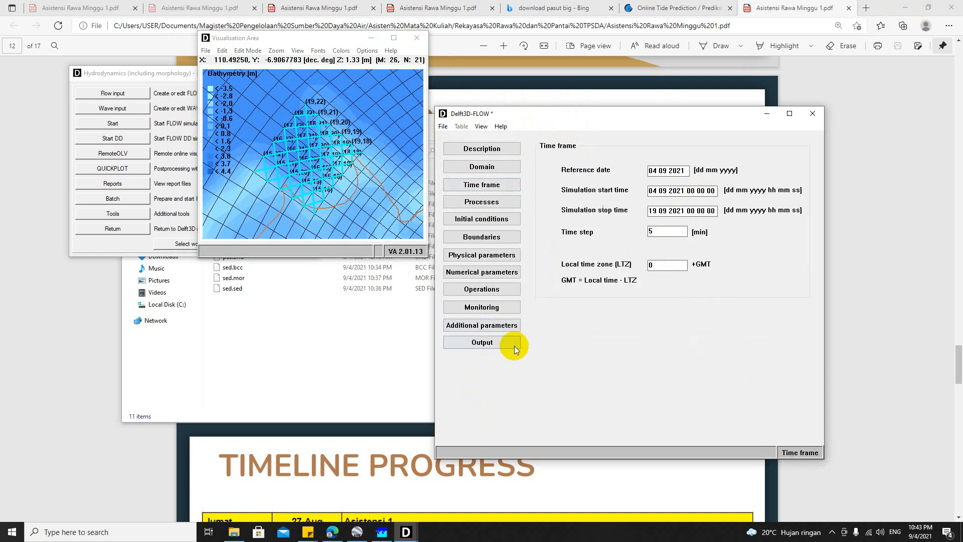
pyautogui.click(499, 344)
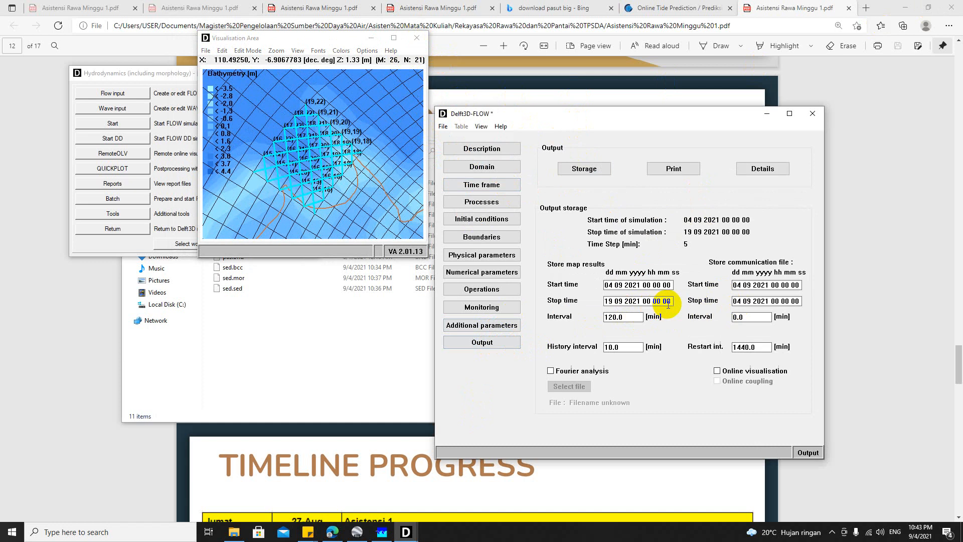
pyautogui.moveTo(668, 304); pyautogui.dragTo(556, 301)
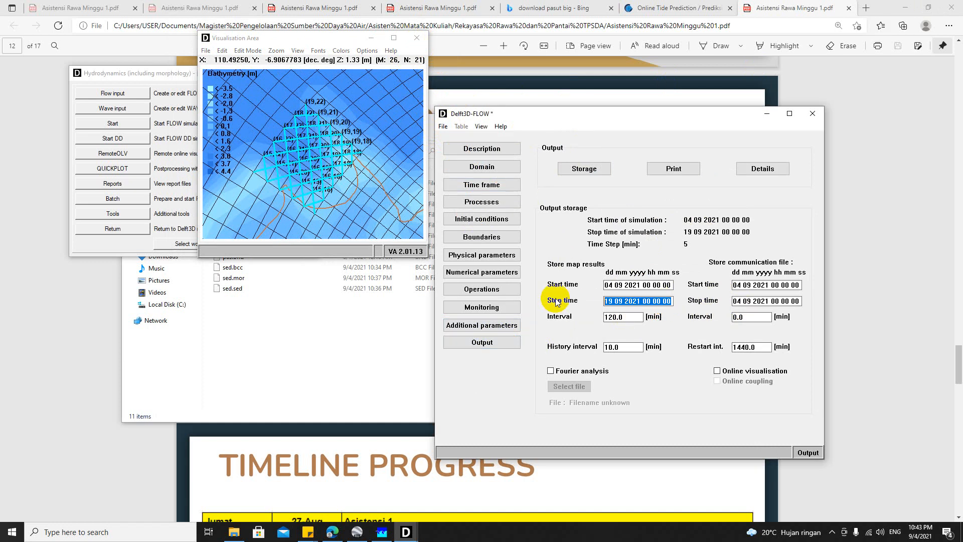
pyautogui.moveTo(803, 301); pyautogui.dragTo(670, 314)
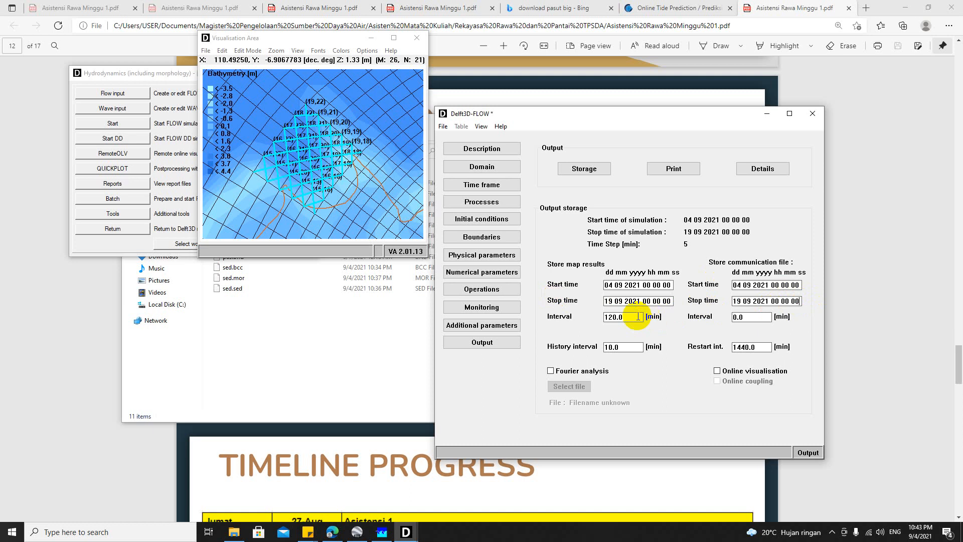
# Step: Set the map, history and communication file intervals to 60 minutes and the restart interval to 1440 minutes
pyautogui.moveTo(638, 317); pyautogui.dragTo(567, 319)
pyautogui.write('60')
pyautogui.moveTo(643, 347); pyautogui.dragTo(529, 353)
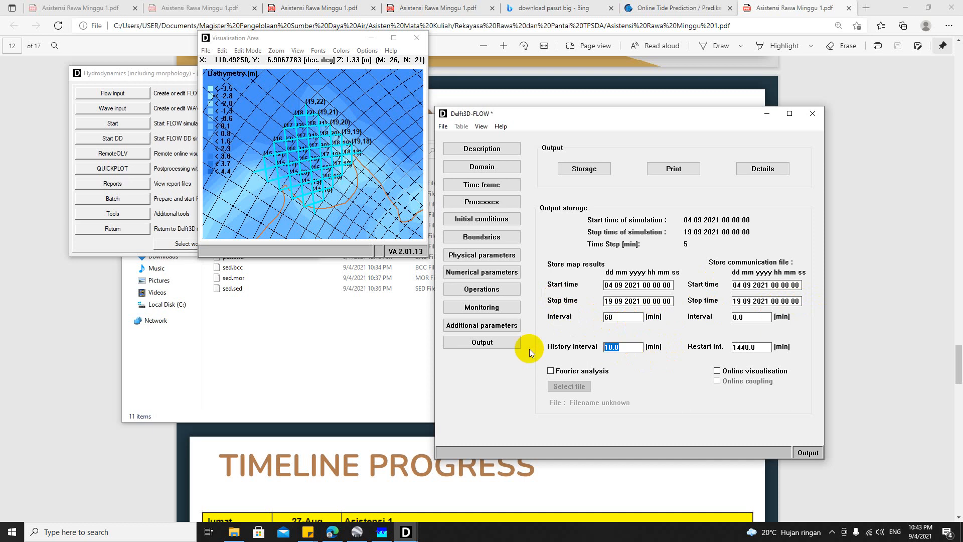
pyautogui.moveTo(753, 317); pyautogui.dragTo(711, 319)
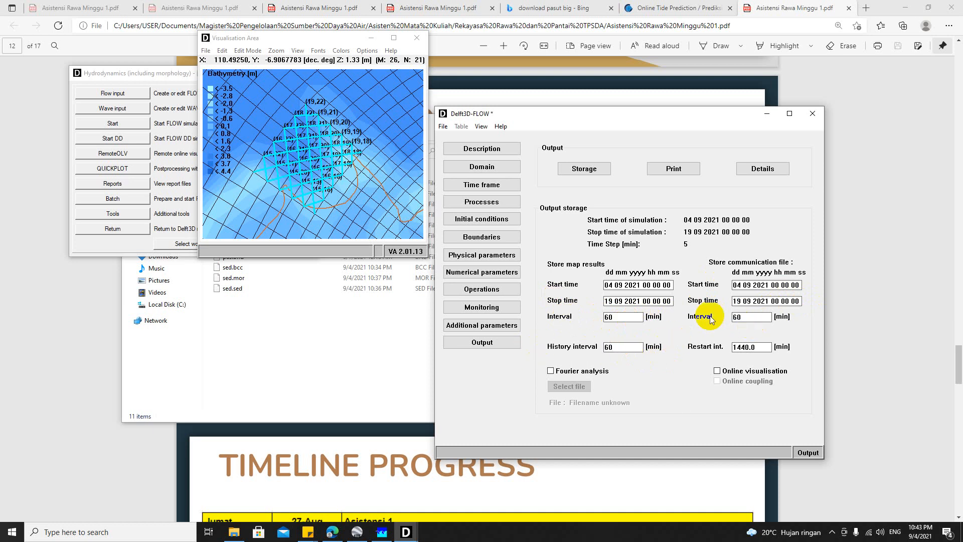
pyautogui.click(757, 346)
pyautogui.moveTo(748, 347); pyautogui.dragTo(771, 341)
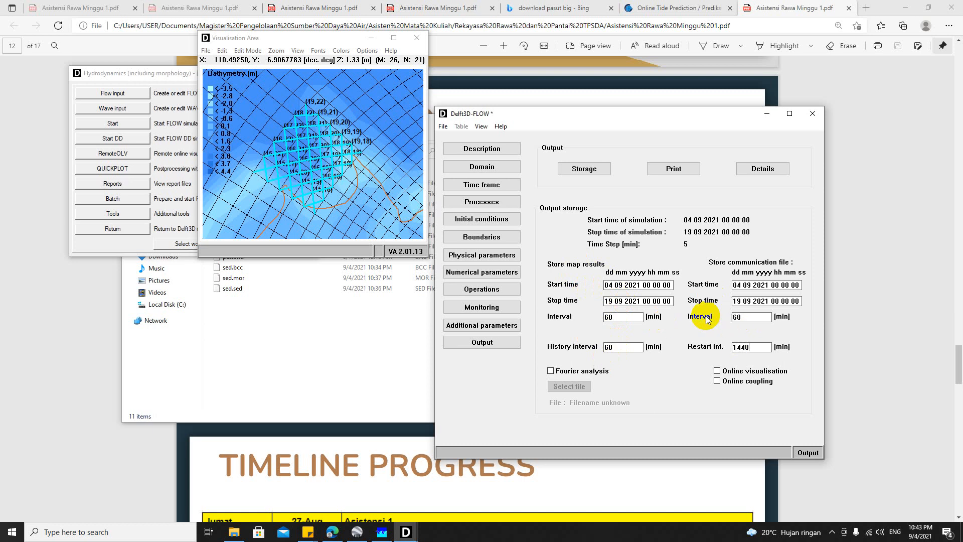
# Step: Try to copy the stored map results' start time into the print history start time
pyautogui.click(674, 168)
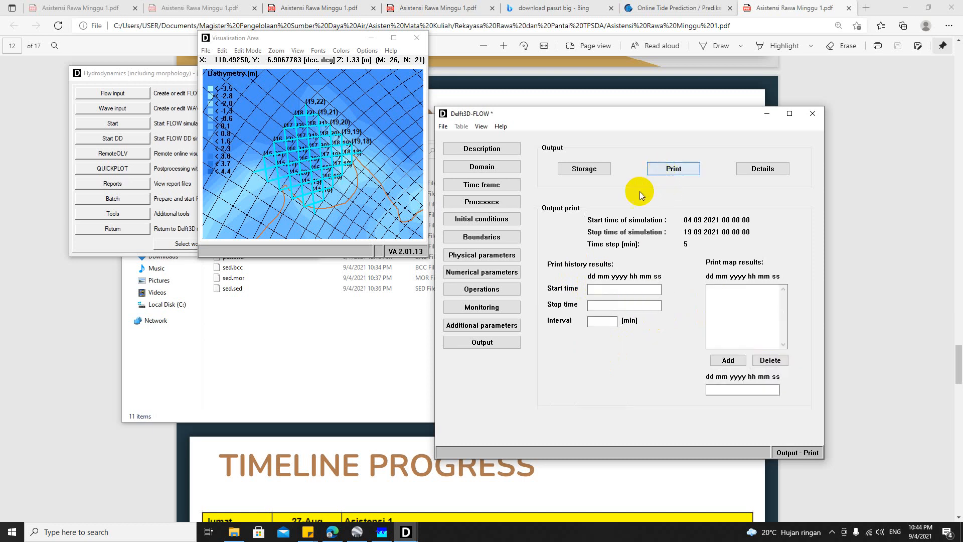
pyautogui.click(585, 169)
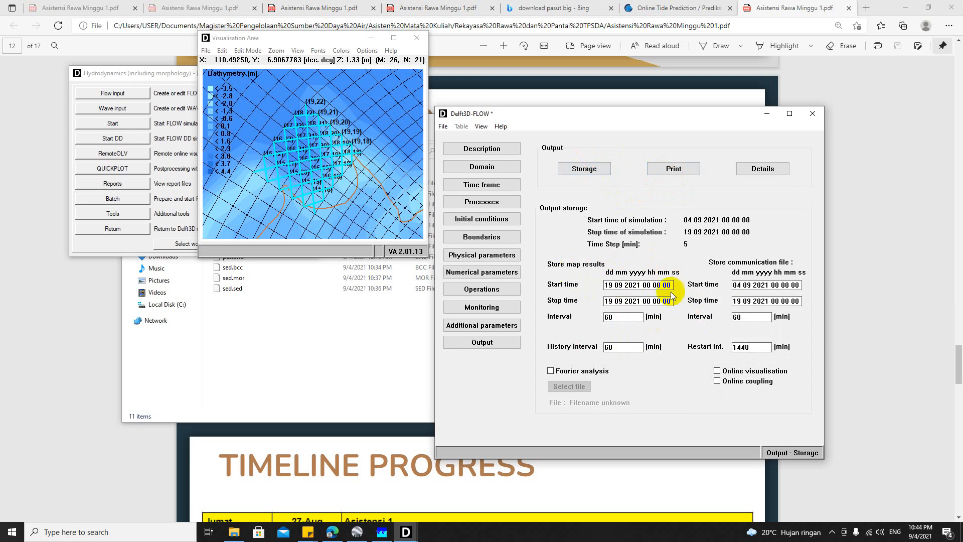
pyautogui.moveTo(669, 284); pyautogui.dragTo(551, 287)
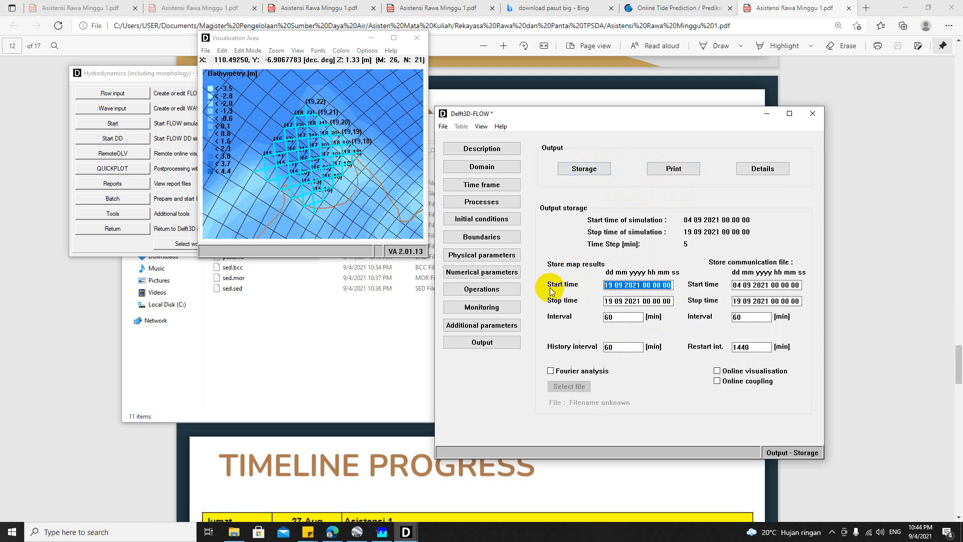
pyautogui.click(674, 168)
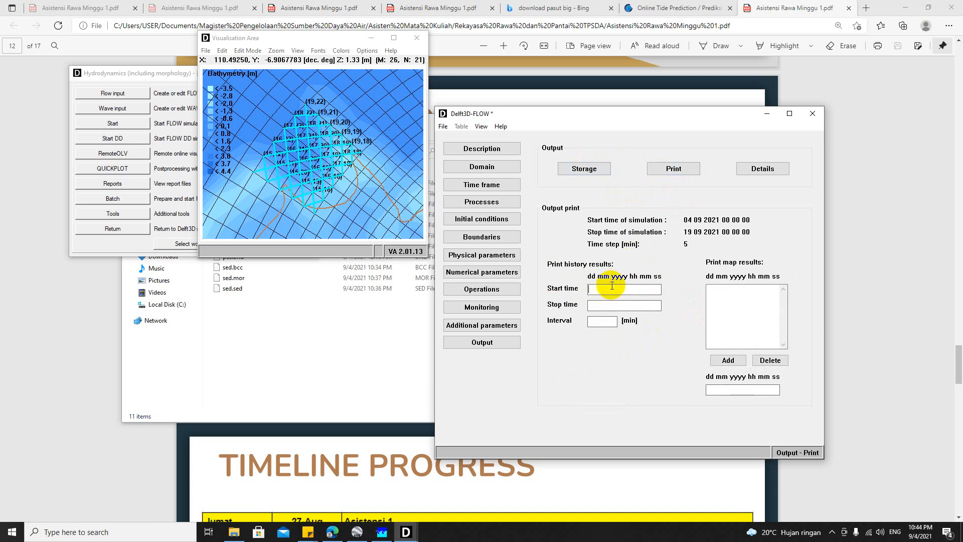
pyautogui.click(585, 168)
pyautogui.moveTo(670, 302); pyautogui.dragTo(601, 308)
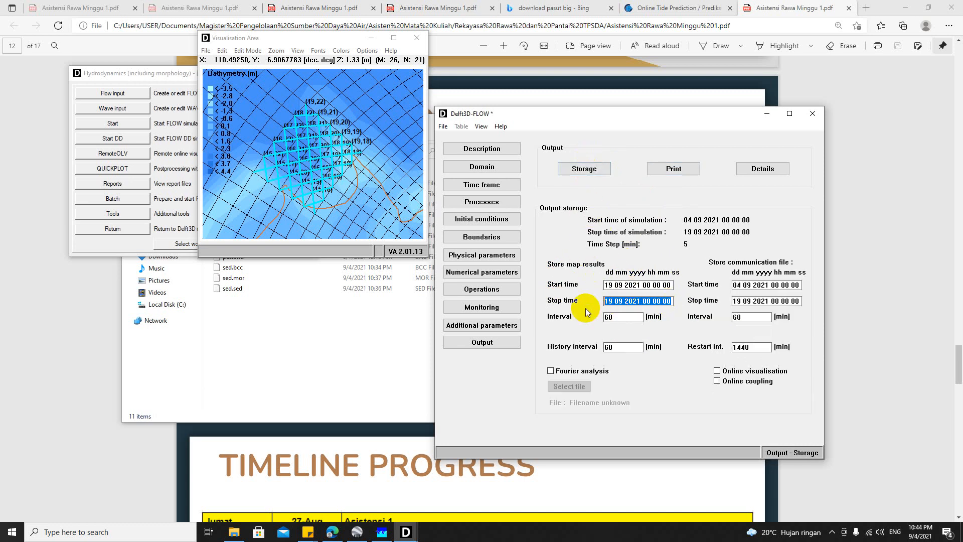
pyautogui.doubleClick(798, 286)
pyautogui.moveTo(798, 287); pyautogui.dragTo(728, 291)
pyautogui.hotkey('ctrl', 'c')
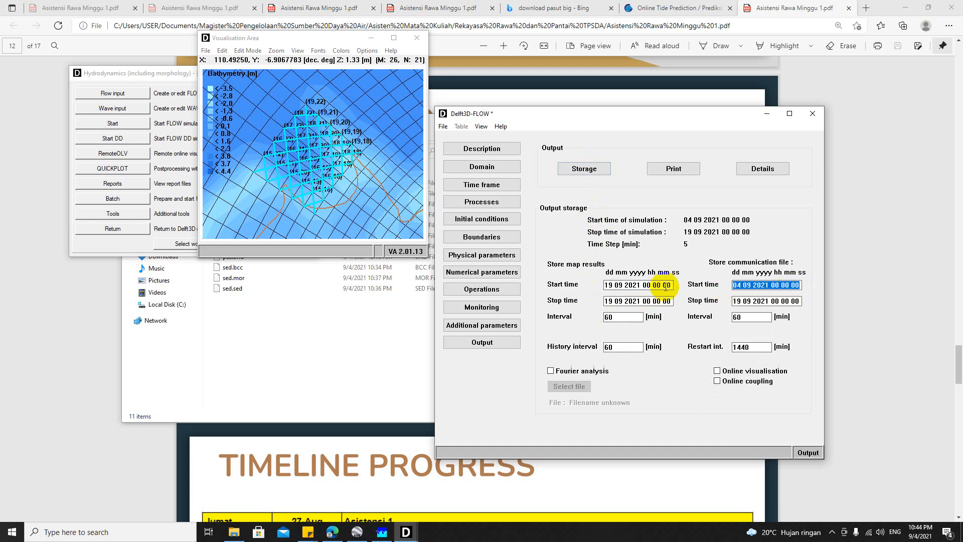
pyautogui.moveTo(670, 285); pyautogui.dragTo(576, 288)
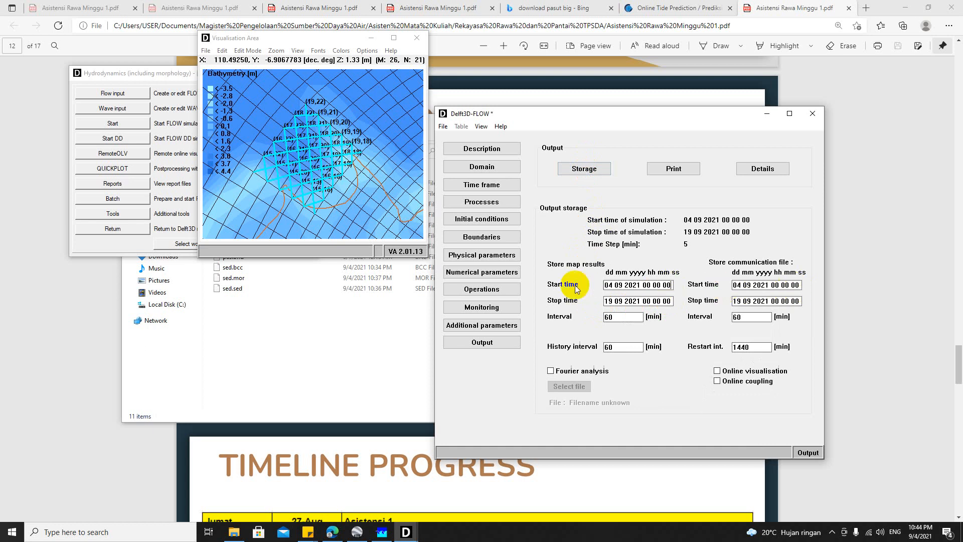
pyautogui.click(673, 169)
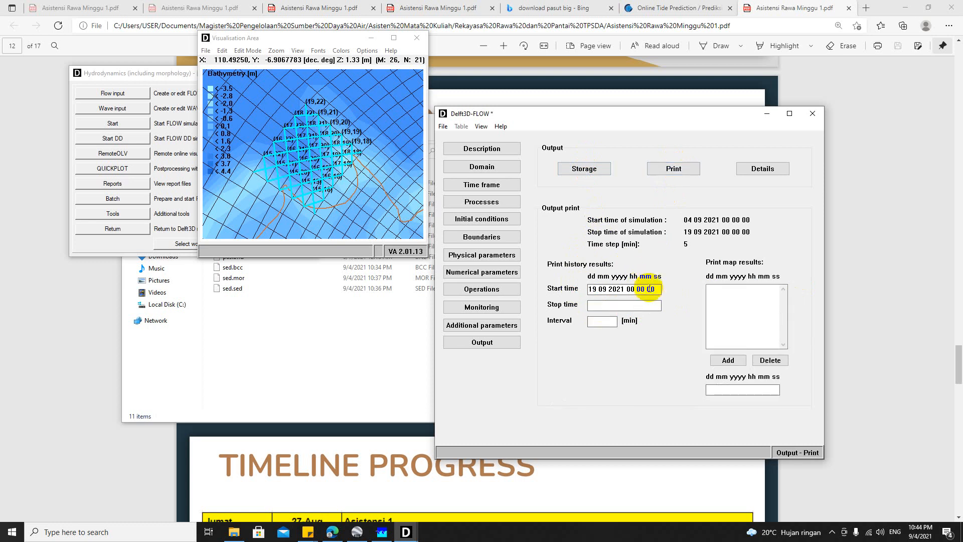
pyautogui.moveTo(650, 288); pyautogui.dragTo(530, 289)
pyautogui.write('v')
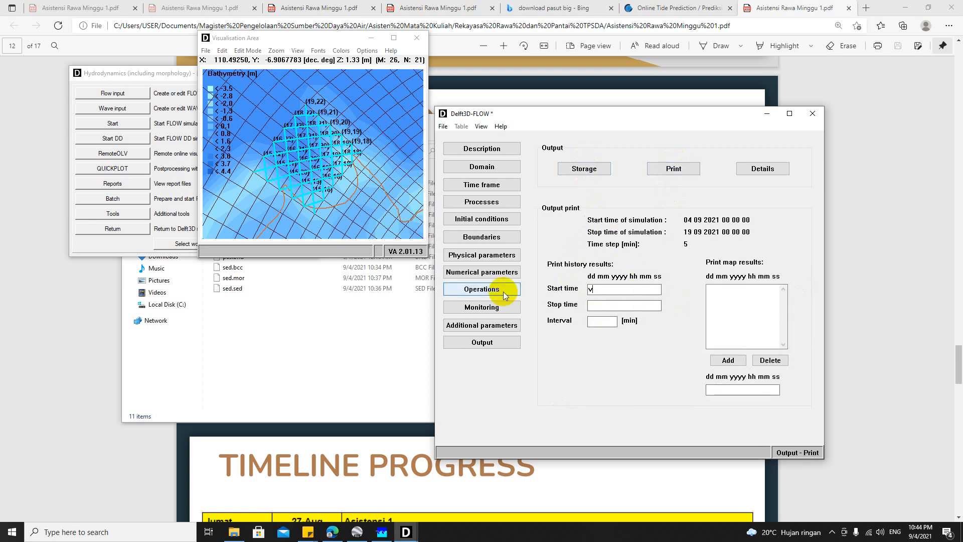
pyautogui.hotkey('ctrl', 'v')
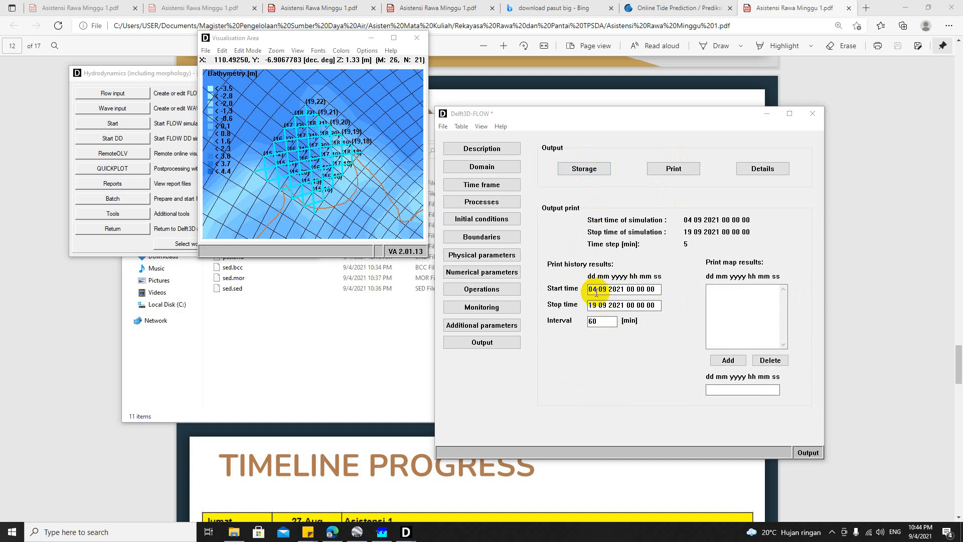
# Step: Review the model settings from output storage back through monitoring, operations, physical parameters, boundaries and processes to the time frame
pyautogui.click(600, 172)
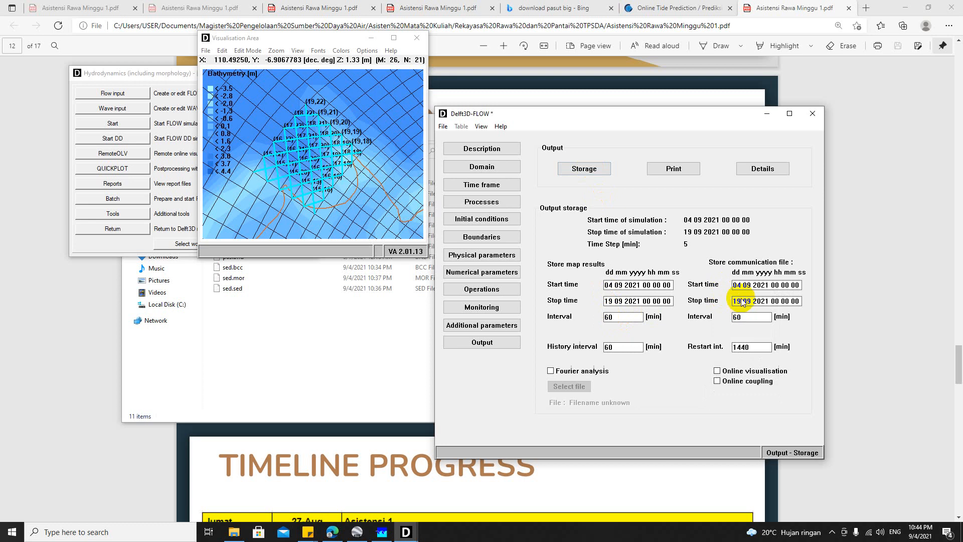
pyautogui.click(483, 327)
pyautogui.click(482, 308)
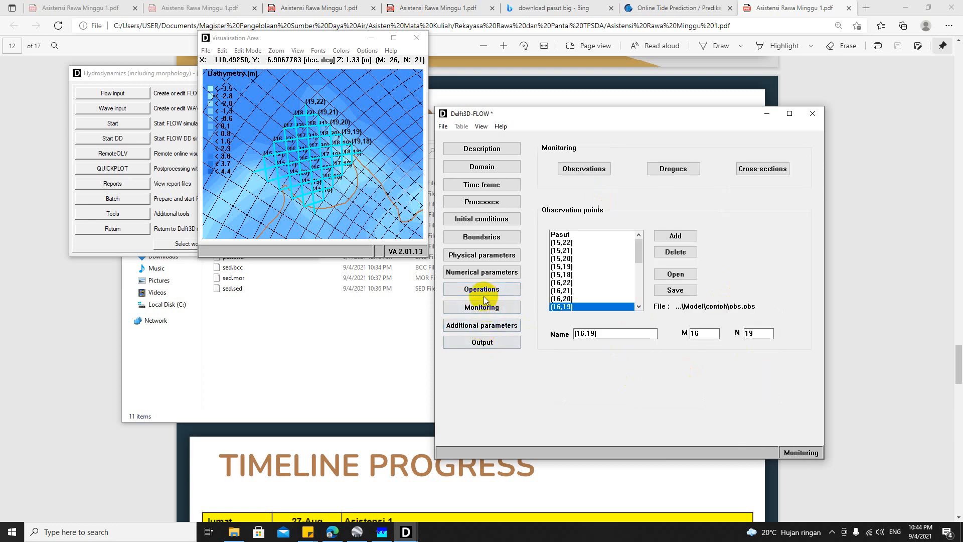
pyautogui.click(480, 288)
pyautogui.click(484, 274)
pyautogui.click(484, 257)
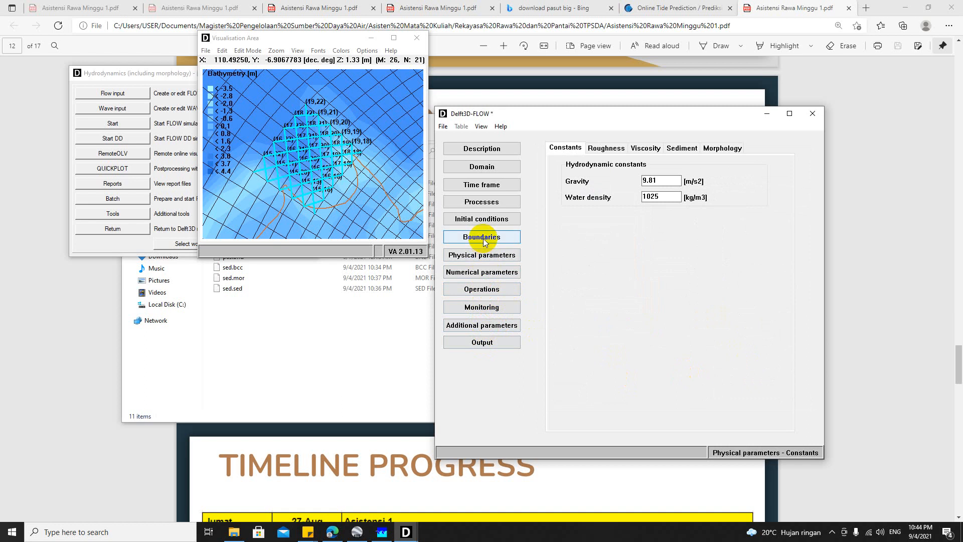
pyautogui.click(481, 237)
pyautogui.click(484, 201)
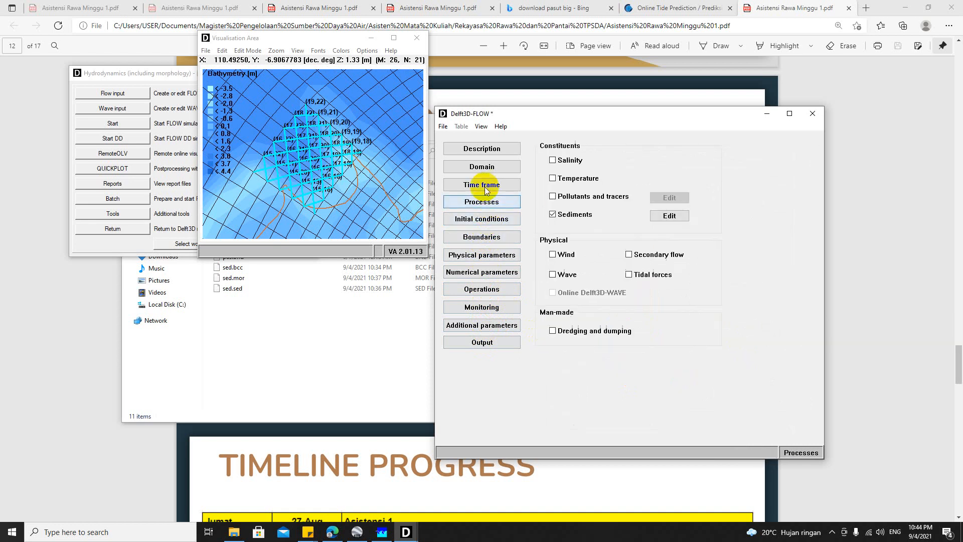
pyautogui.click(480, 185)
# Step: Save the master definition file under the name flow in the contoh folder
pyautogui.click(444, 127)
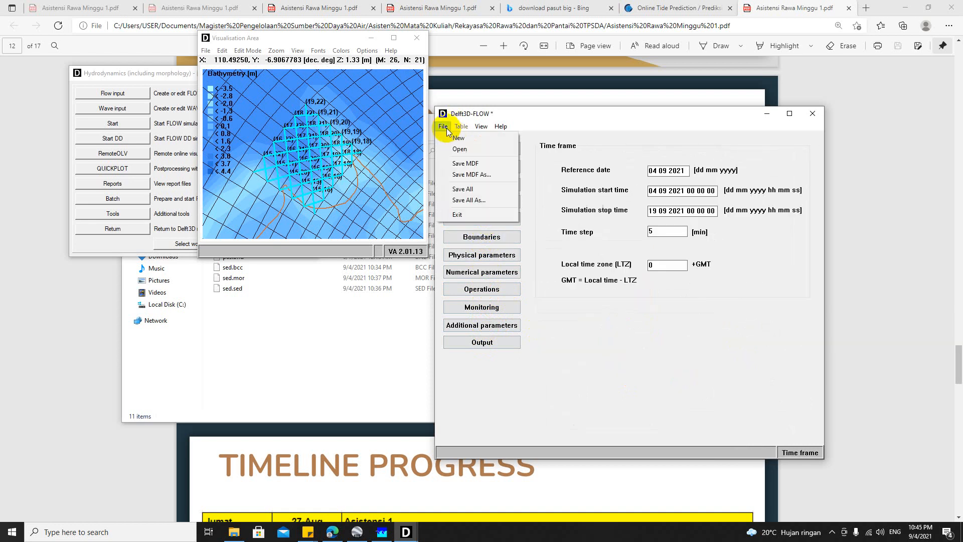
pyautogui.click(460, 164)
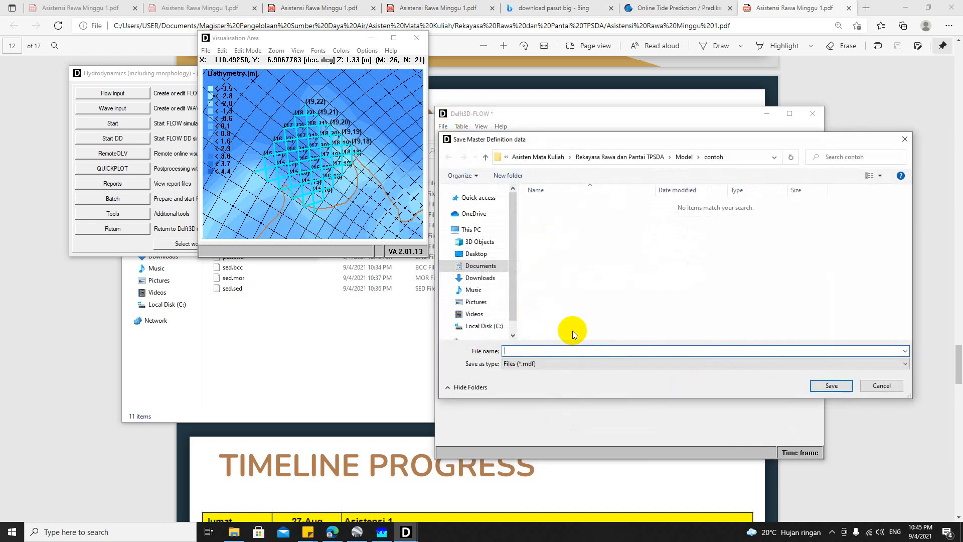
pyautogui.write('flow')
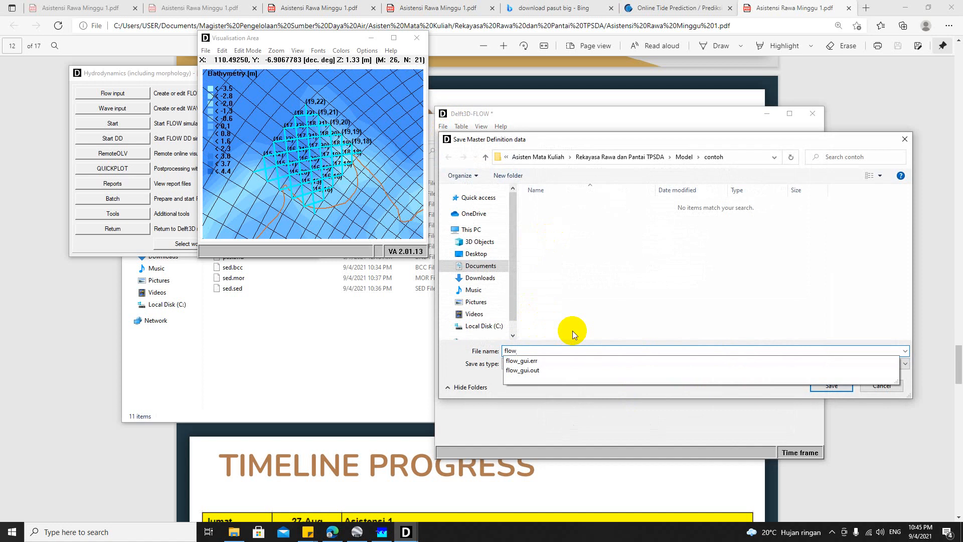
pyautogui.press('Return')
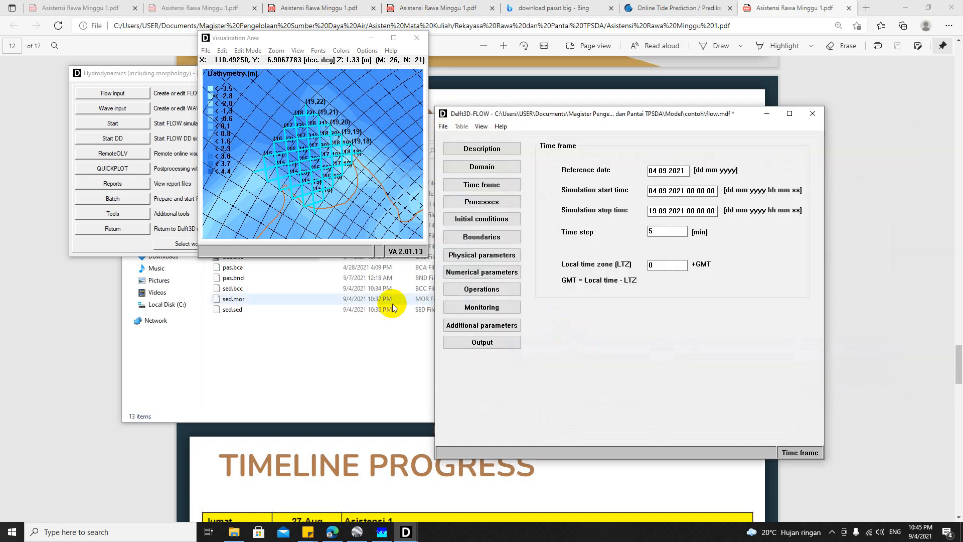
# Step: Check the contoh folder for the saved model files
pyautogui.click(326, 354)
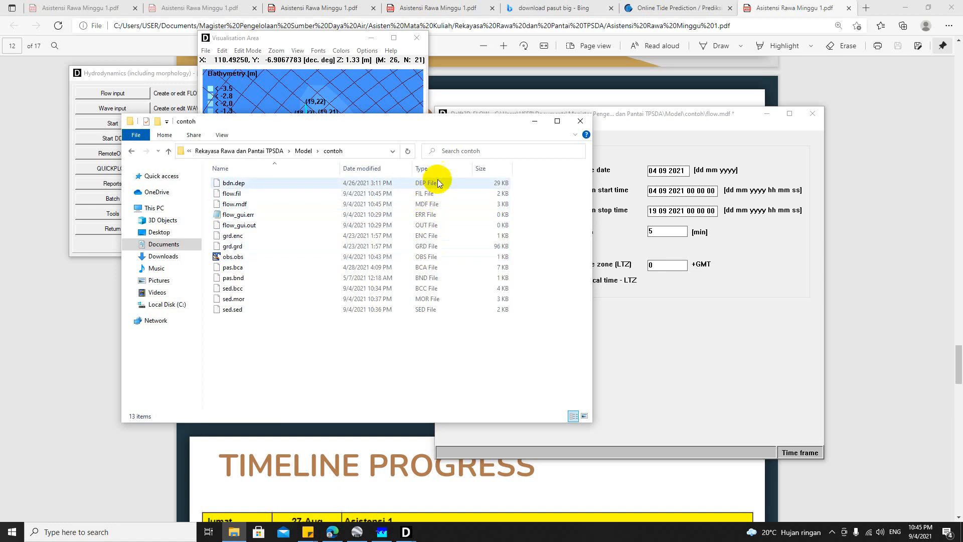
pyautogui.moveTo(415, 122); pyautogui.dragTo(405, 140)
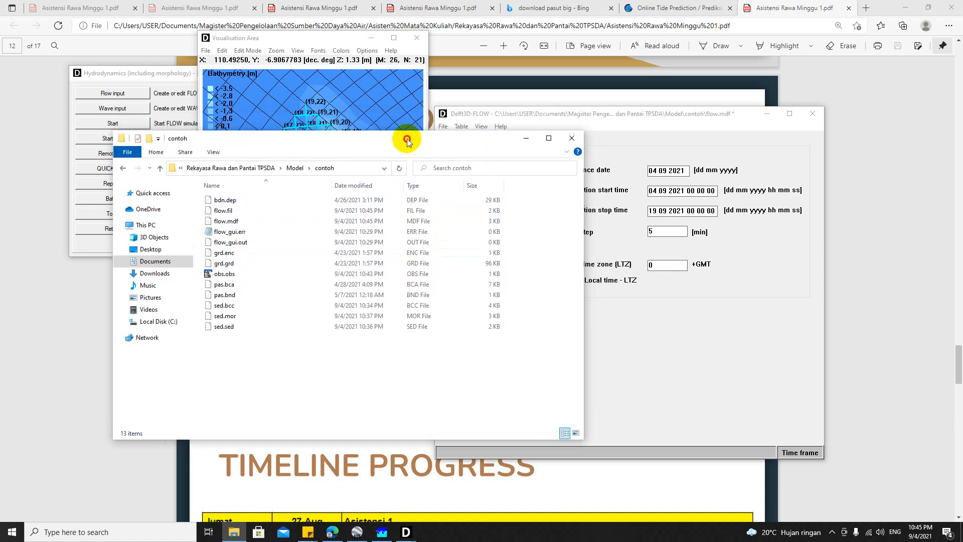
pyautogui.click(670, 147)
# Step: Start the single-domain FLOW simulation with flow.mdf as the input file
pyautogui.click(197, 84)
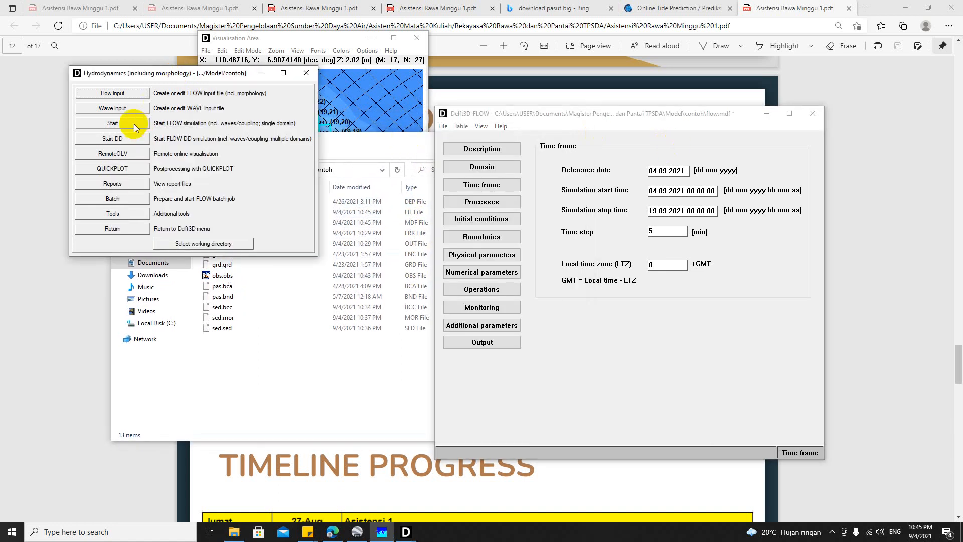
pyautogui.click(134, 125)
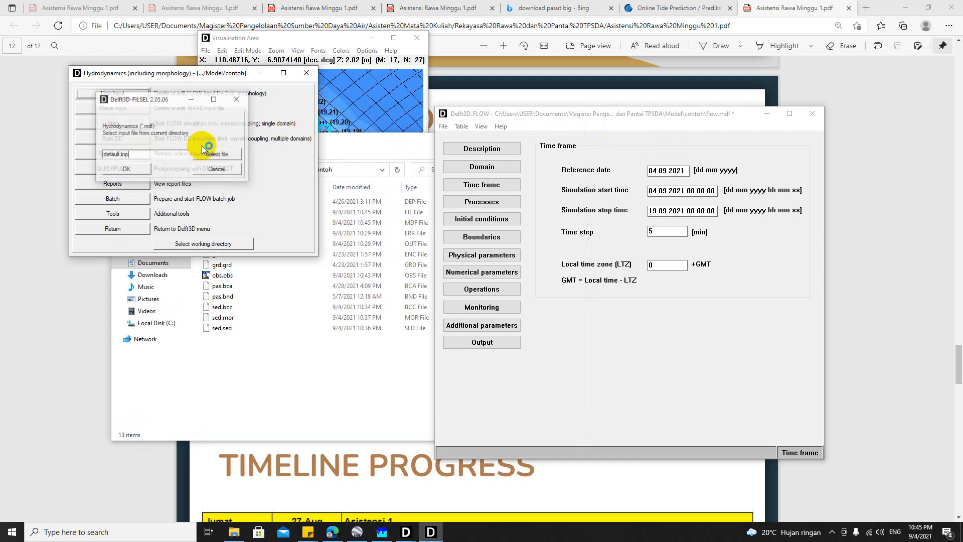
pyautogui.click(208, 155)
pyautogui.doubleClick(377, 202)
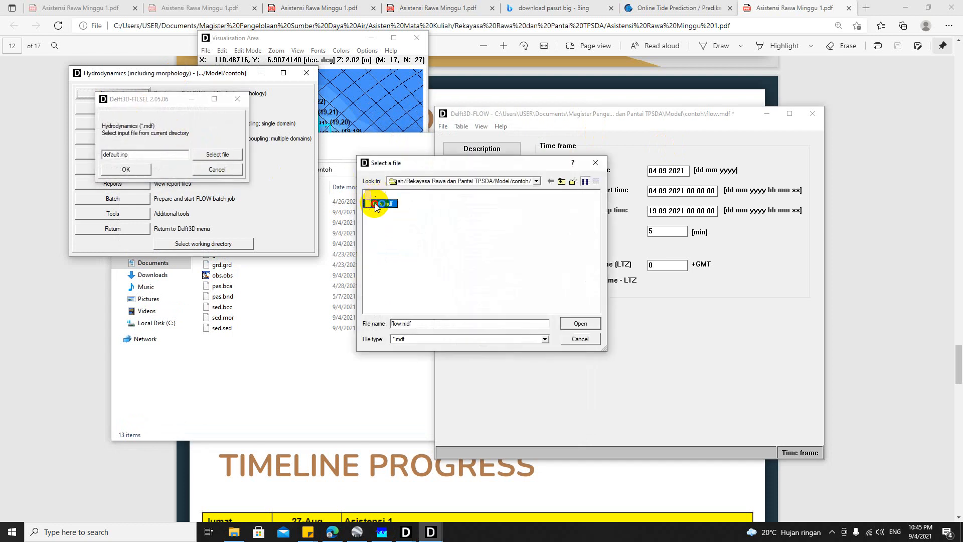
pyautogui.click(126, 169)
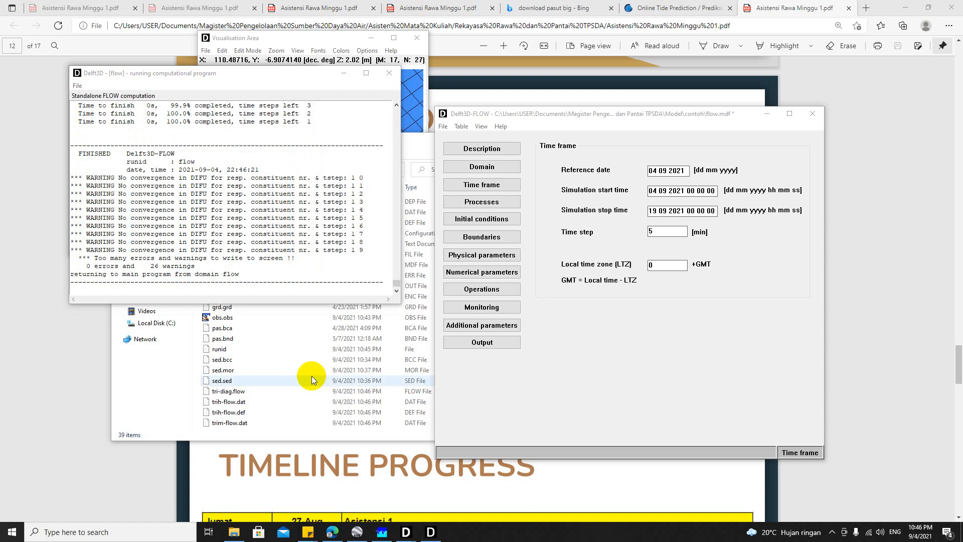
# Step: Check the simulation log for errors and warnings, and sort the contoh folder by date modified with the newest files first
pyautogui.click(236, 199)
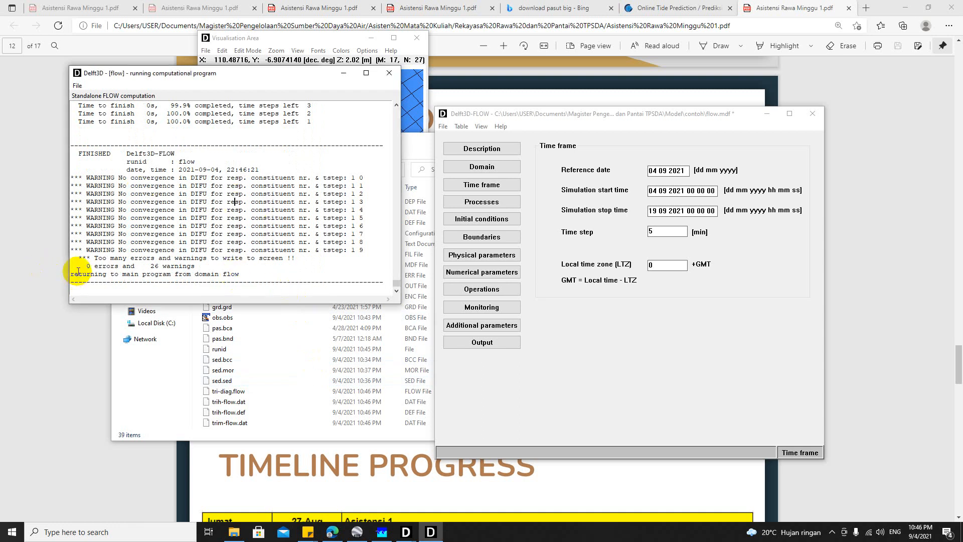
pyautogui.click(164, 266)
pyautogui.click(287, 392)
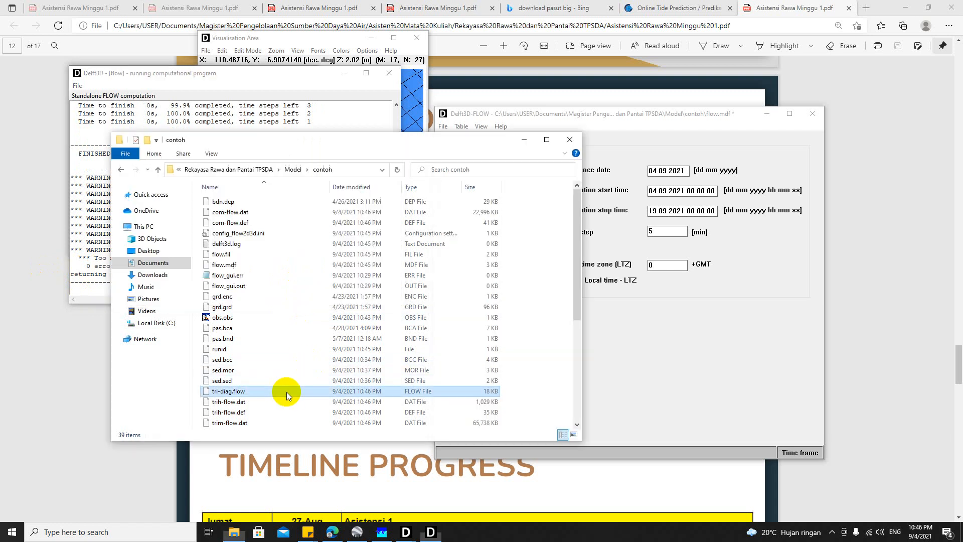
pyautogui.moveTo(331, 140); pyautogui.dragTo(400, 145)
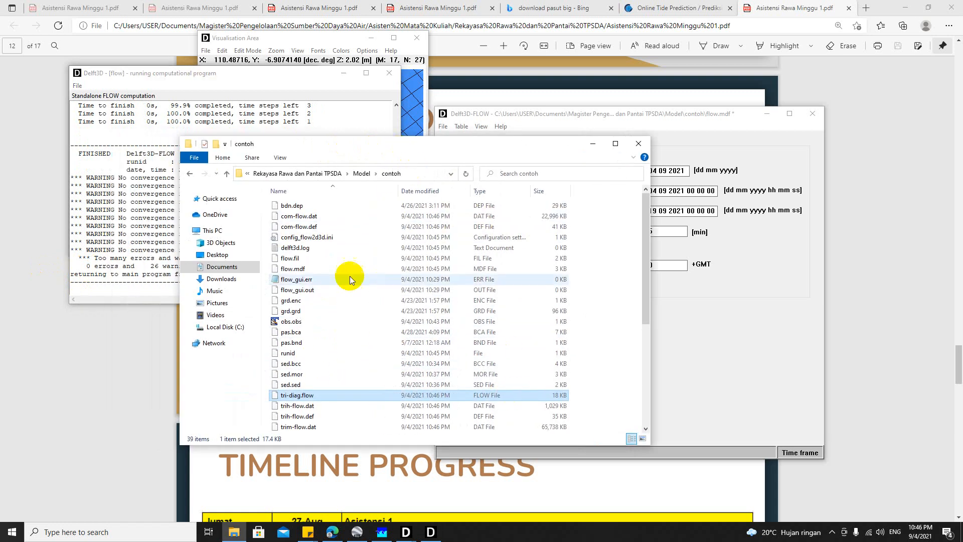
pyautogui.click(435, 191)
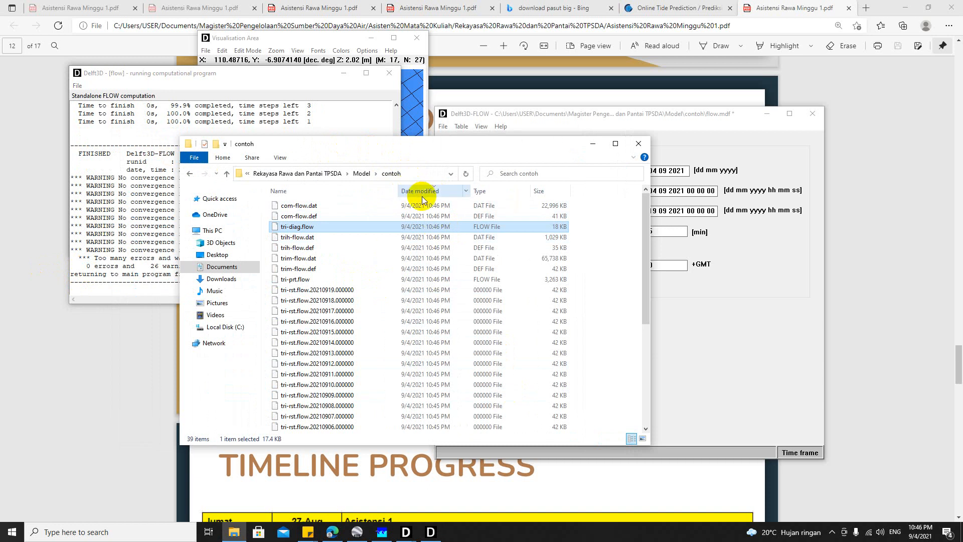
# Step: Examine which files in the contoh folder are simulation output, from com-flow.dat through runid, and which are model input
pyautogui.scroll(-6, 394, 261)
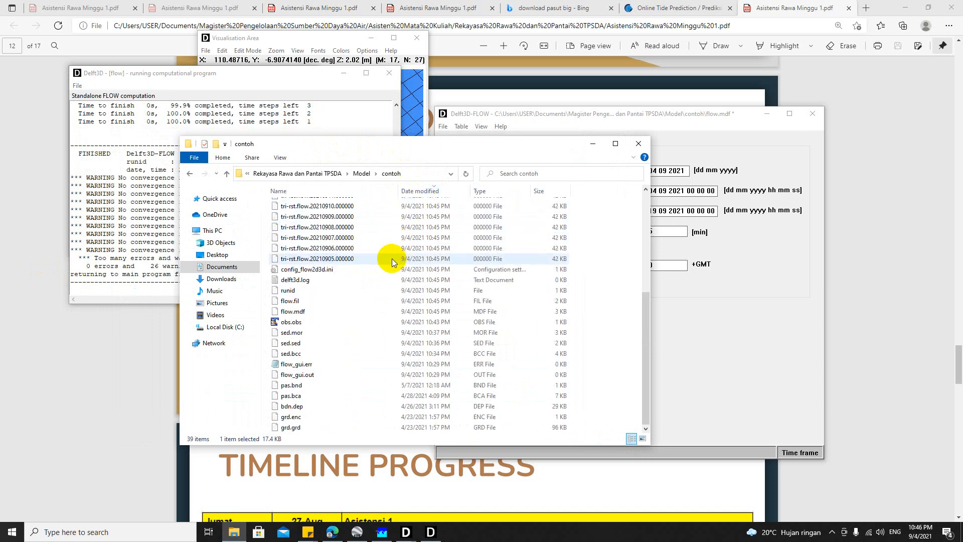
pyautogui.scroll(6, 384, 263)
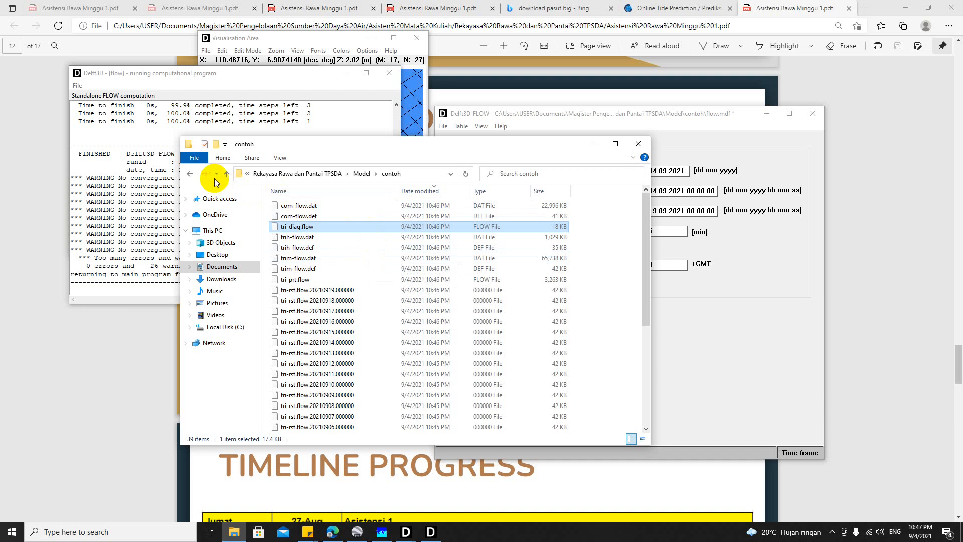
pyautogui.scroll(-6, 317, 258)
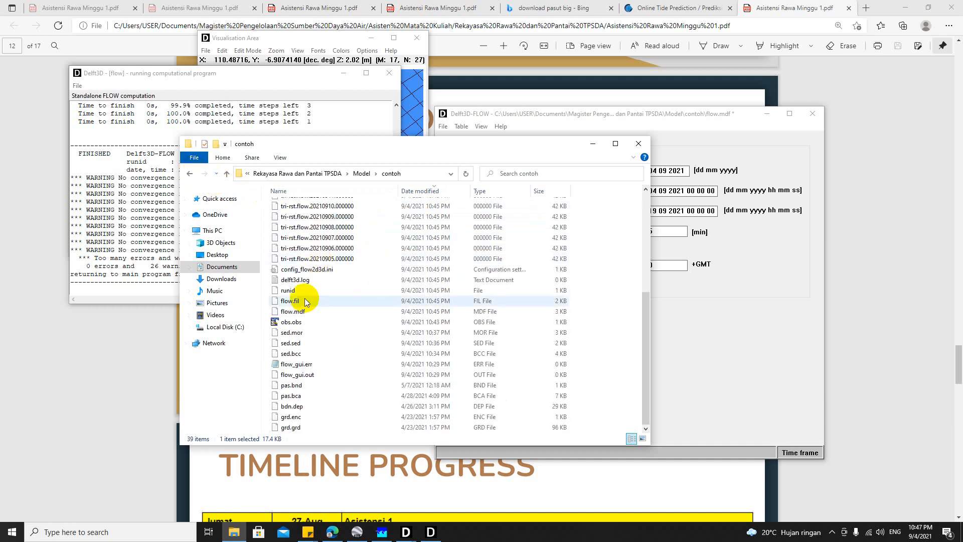
pyautogui.scroll(5, 310, 296)
pyautogui.scroll(1, 310, 296)
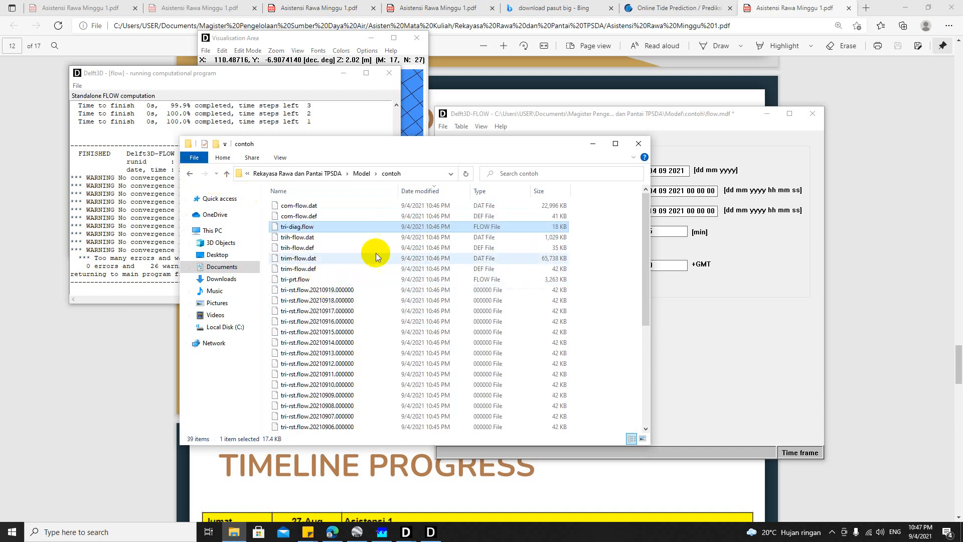
pyautogui.moveTo(592, 200); pyautogui.dragTo(457, 363)
pyautogui.scroll(4, 395, 297)
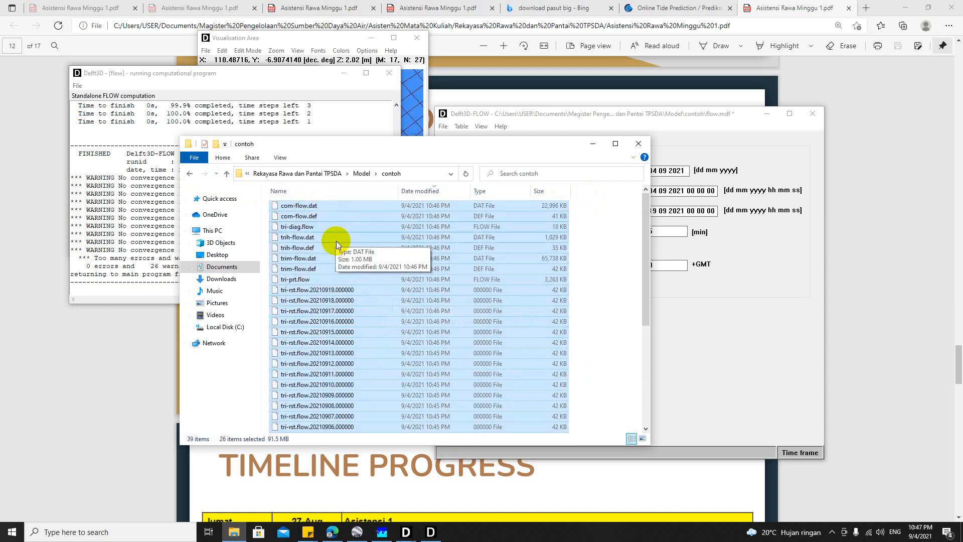
pyautogui.scroll(-6, 336, 241)
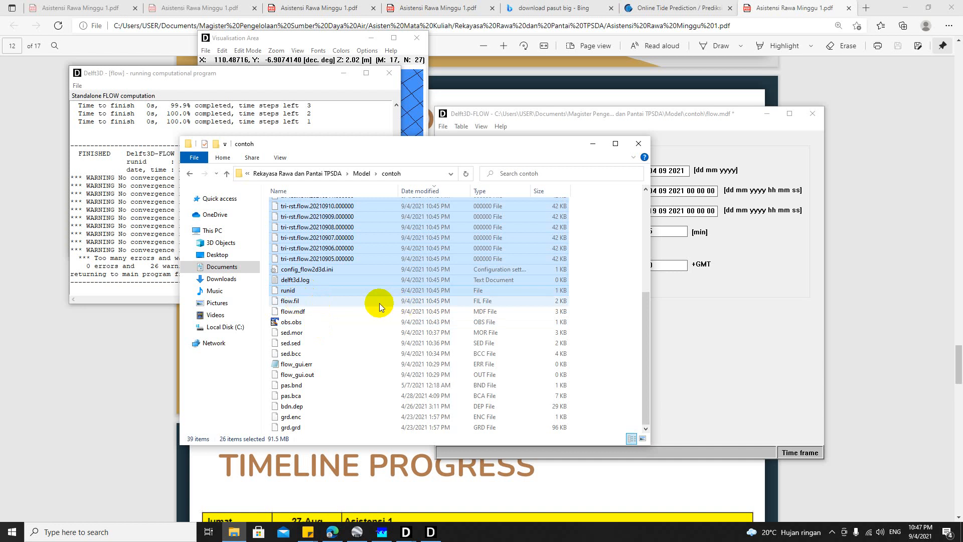
pyautogui.click(592, 291)
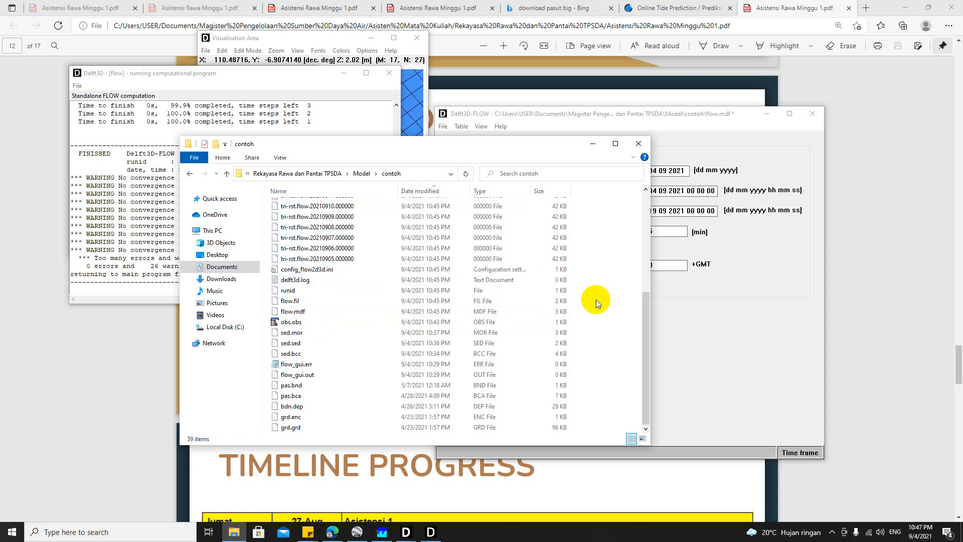
# Step: Copy the model input files from flow.fil through grd.grd and create a folder named contoh_str in the Model folder
pyautogui.moveTo(597, 304); pyautogui.dragTo(392, 426)
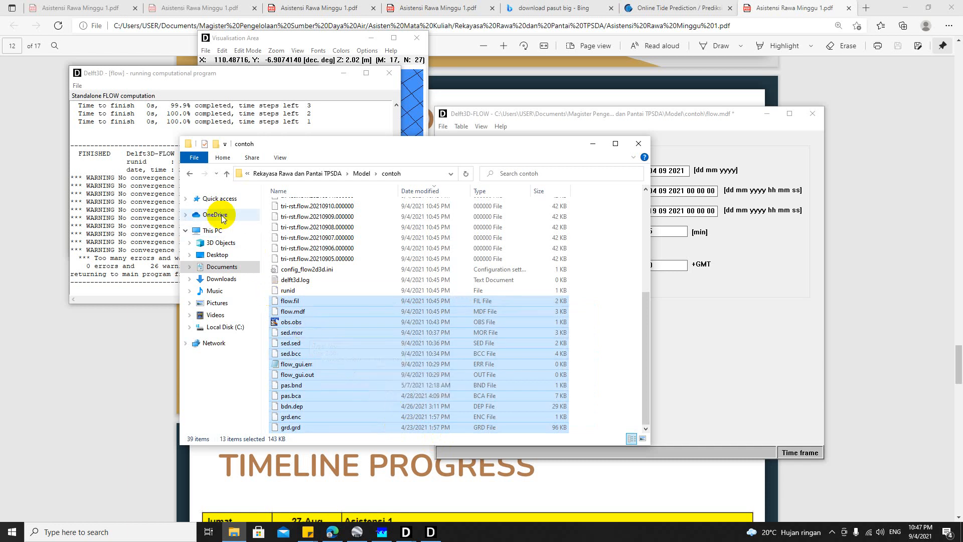
pyautogui.click(190, 174)
pyautogui.rightClick(348, 277)
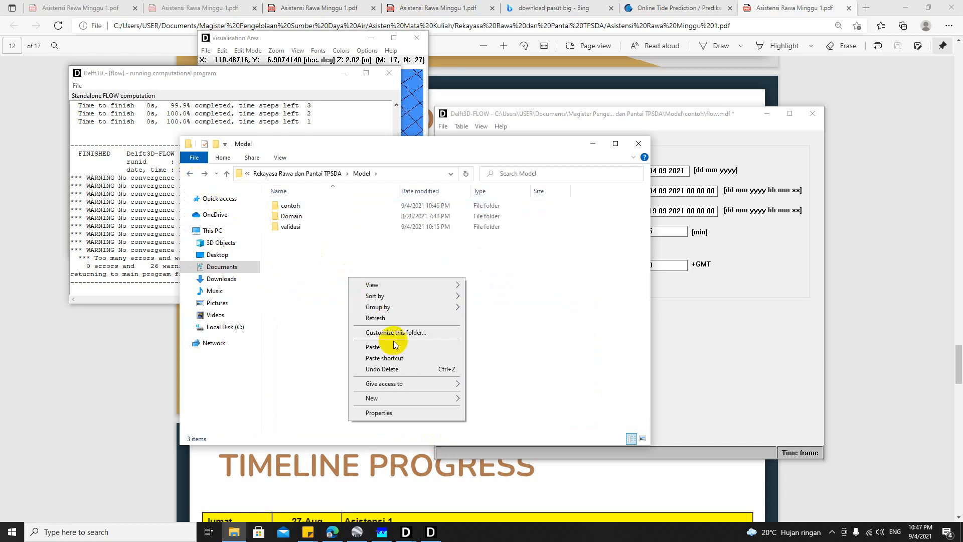
pyautogui.moveTo(389, 397)
pyautogui.click(490, 261)
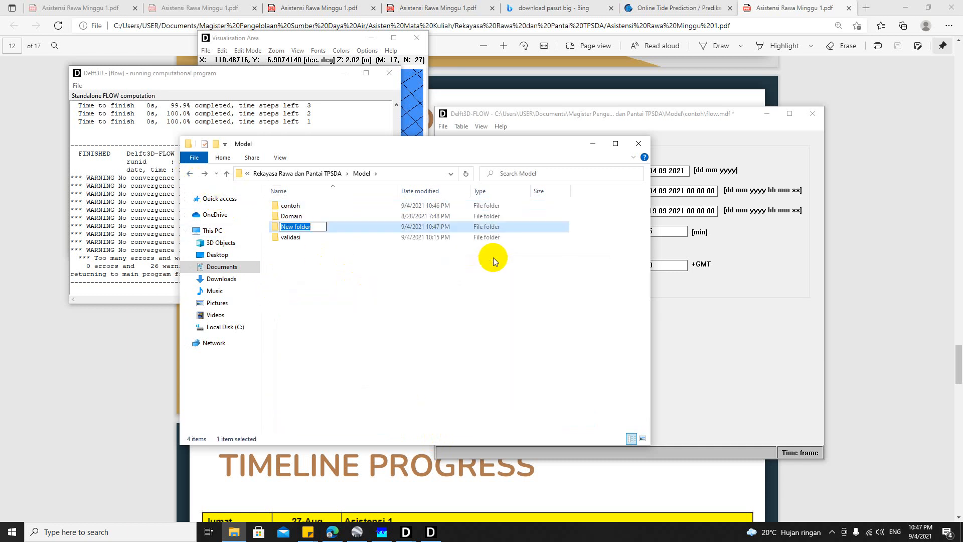
pyautogui.write('contoh_str')
pyautogui.press('Return')
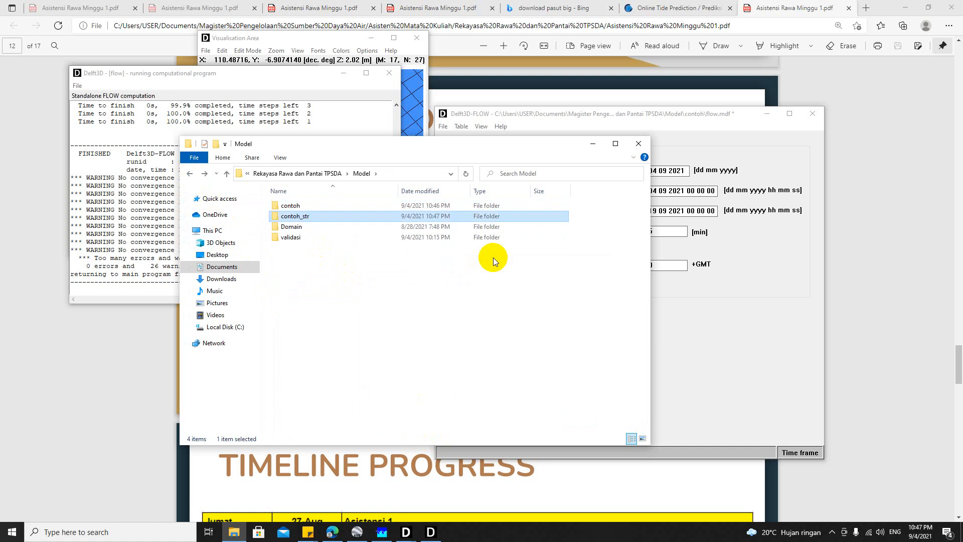
# Step: Paste the copied input files into the contoh_str folder and return to the contoh folder
pyautogui.doubleClick(395, 216)
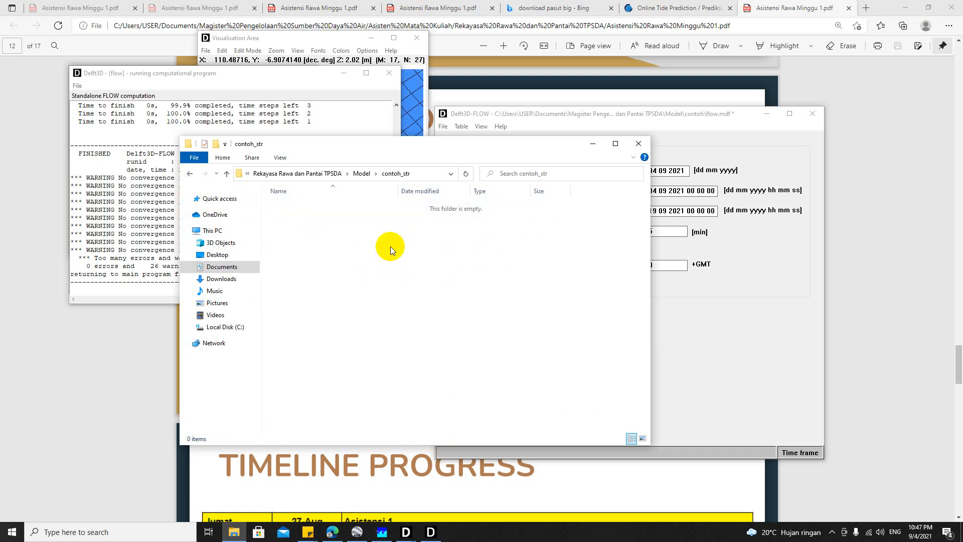
pyautogui.hotkey('ctrl', 'v')
pyautogui.click(403, 374)
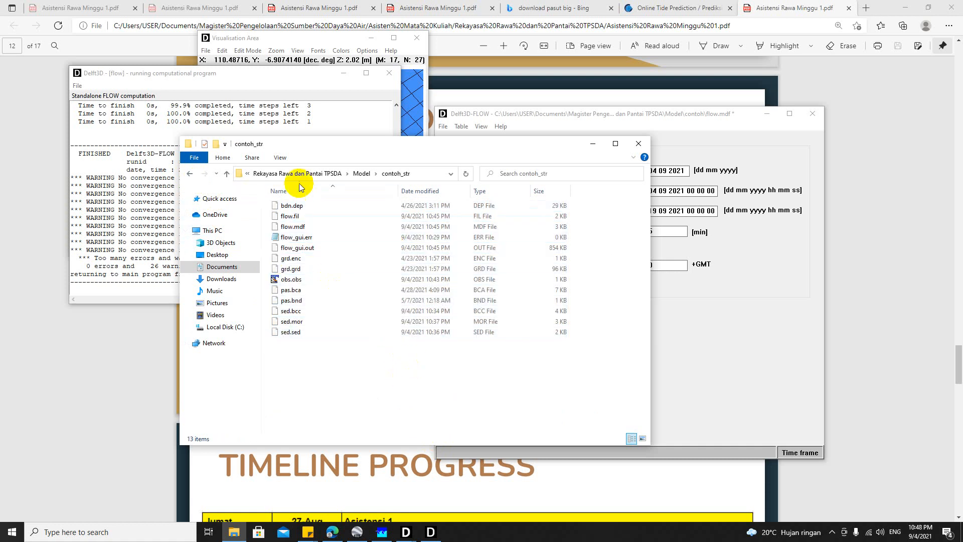
pyautogui.click(190, 173)
pyautogui.doubleClick(312, 206)
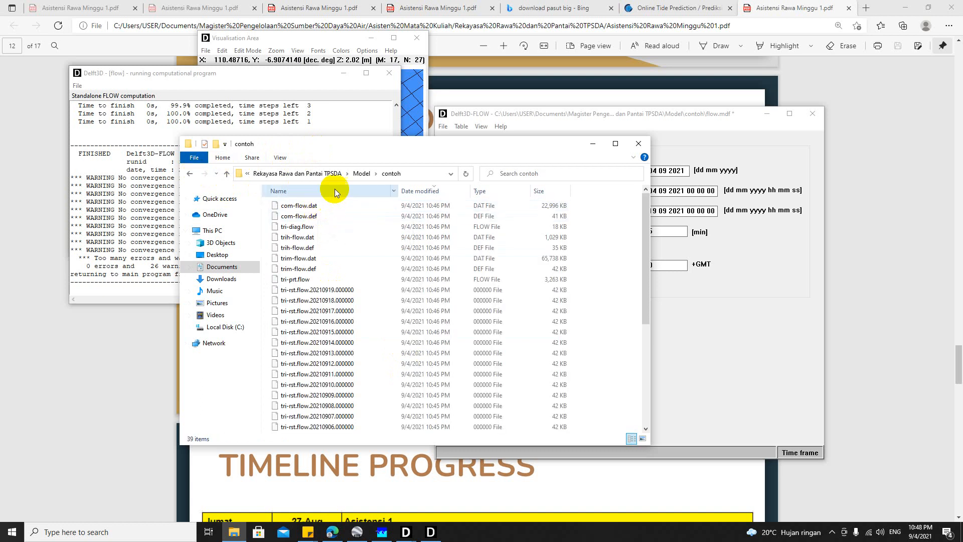
# Step: Close the finished simulation's log window and rearrange the contoh folder and Hydrodynamics windows so both are accessible
pyautogui.click(296, 75)
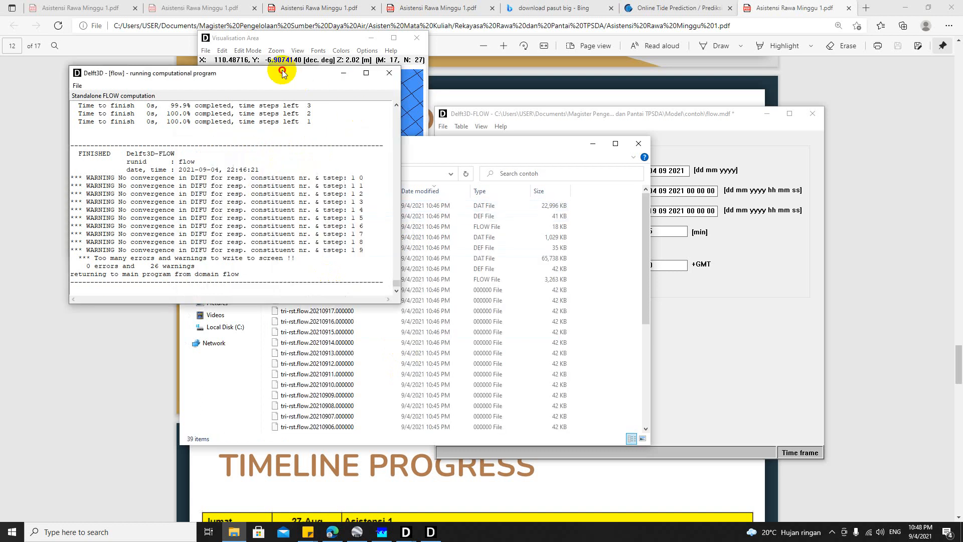
pyautogui.click(397, 75)
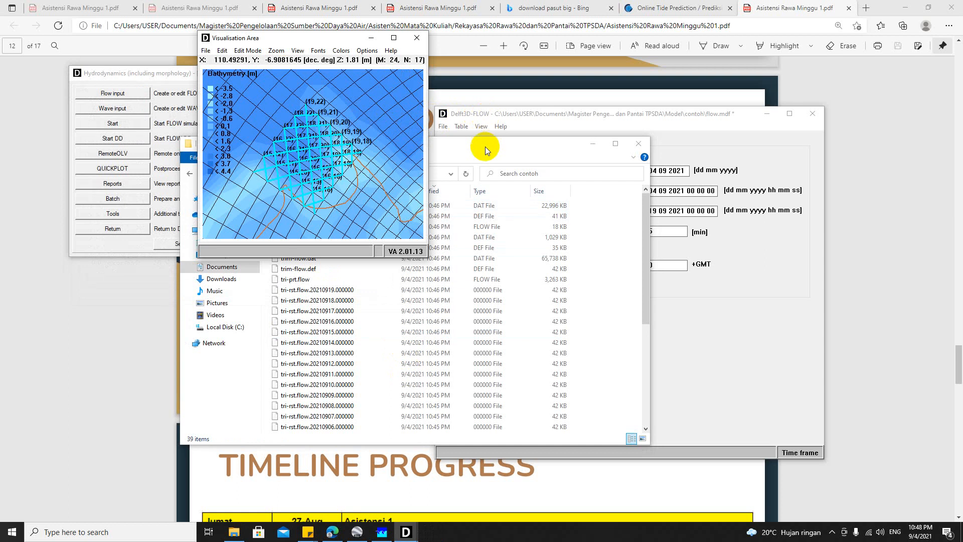
pyautogui.moveTo(486, 146); pyautogui.dragTo(462, 238)
pyautogui.click(567, 118)
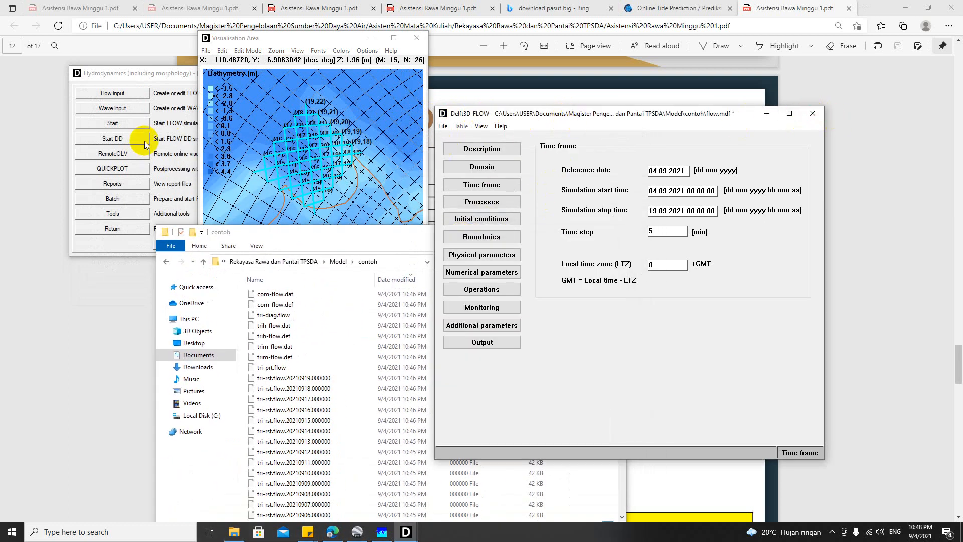
pyautogui.moveTo(161, 74); pyautogui.dragTo(654, 97)
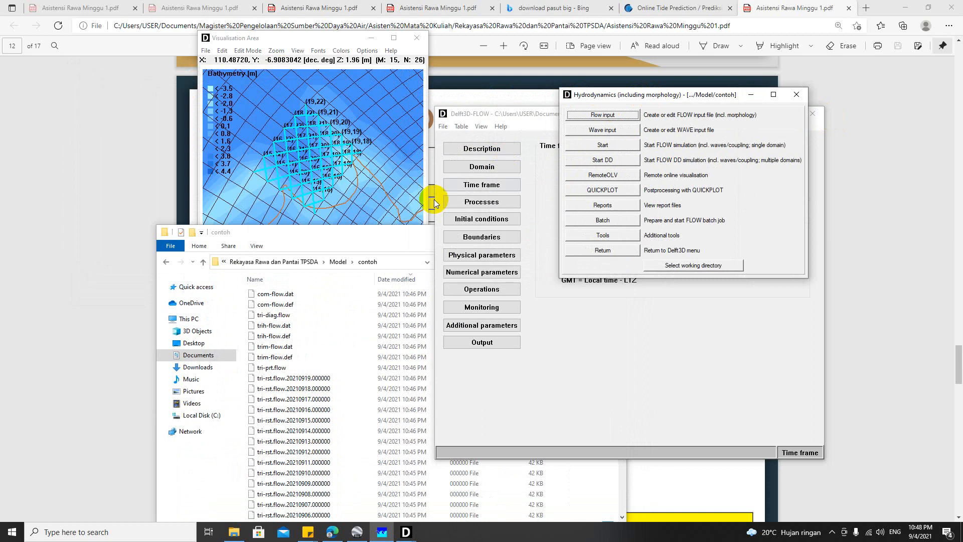
pyautogui.moveTo(385, 233); pyautogui.dragTo(331, 207)
pyautogui.moveTo(453, 211); pyautogui.dragTo(435, 215)
# Step: Launch QUICKPLOT for postprocessing, place its window beside the contoh folder, and bring the Visualisation Area forward
pyautogui.click(607, 189)
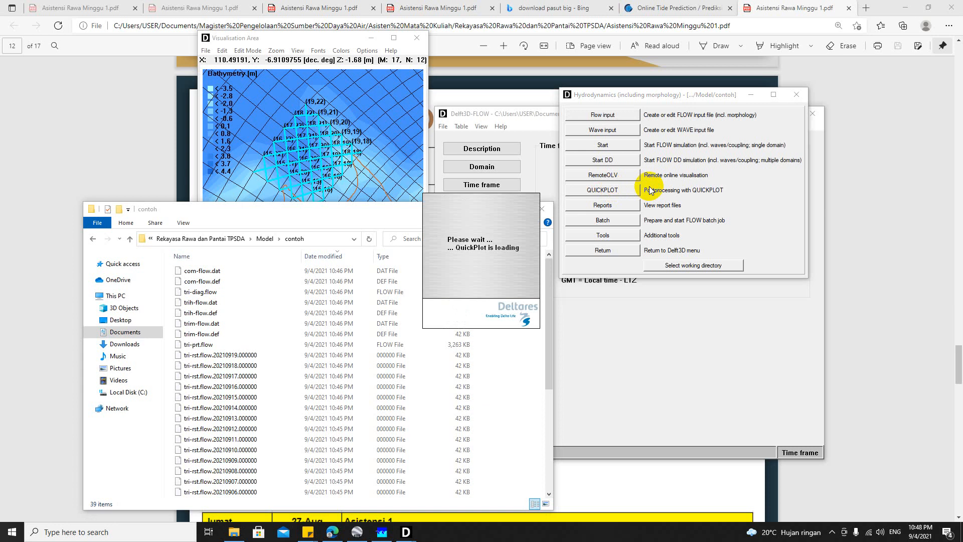
pyautogui.moveTo(376, 210); pyautogui.dragTo(375, 170)
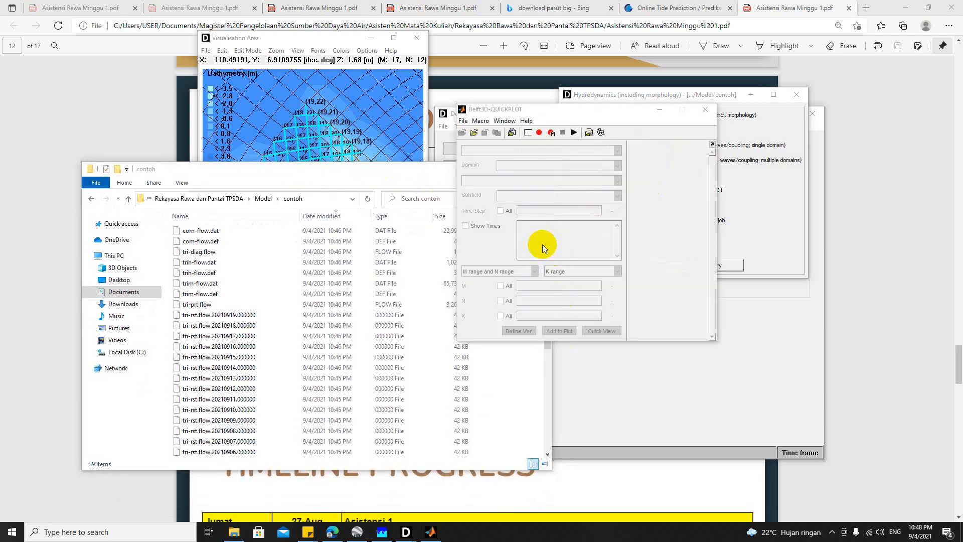
pyautogui.moveTo(588, 119); pyautogui.dragTo(640, 126)
pyautogui.click(301, 38)
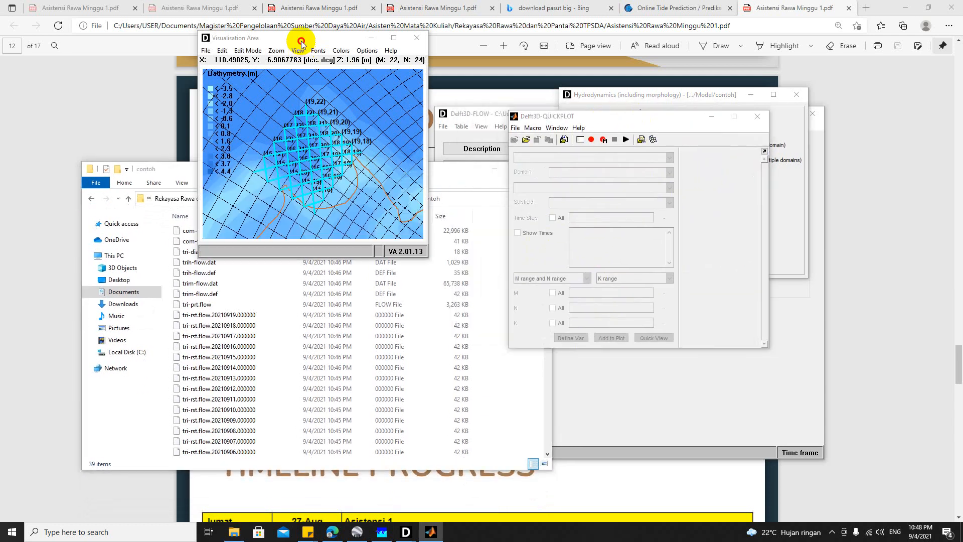
# Step: Frame the whole model grid from North01 to North06 in the Visualisation Area and restore the window to its smaller size
pyautogui.click(394, 37)
pyautogui.click(79, 16)
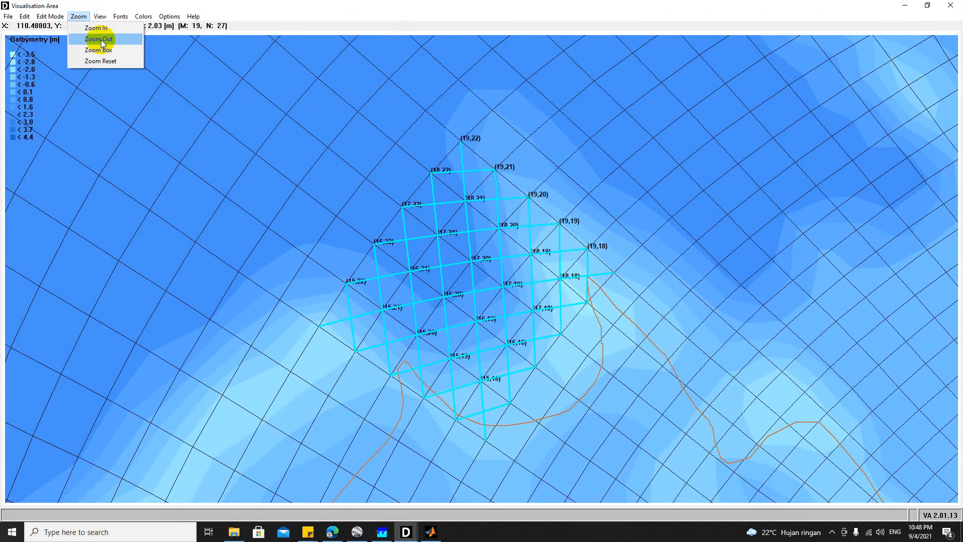
pyautogui.click(109, 38)
pyautogui.click(78, 16)
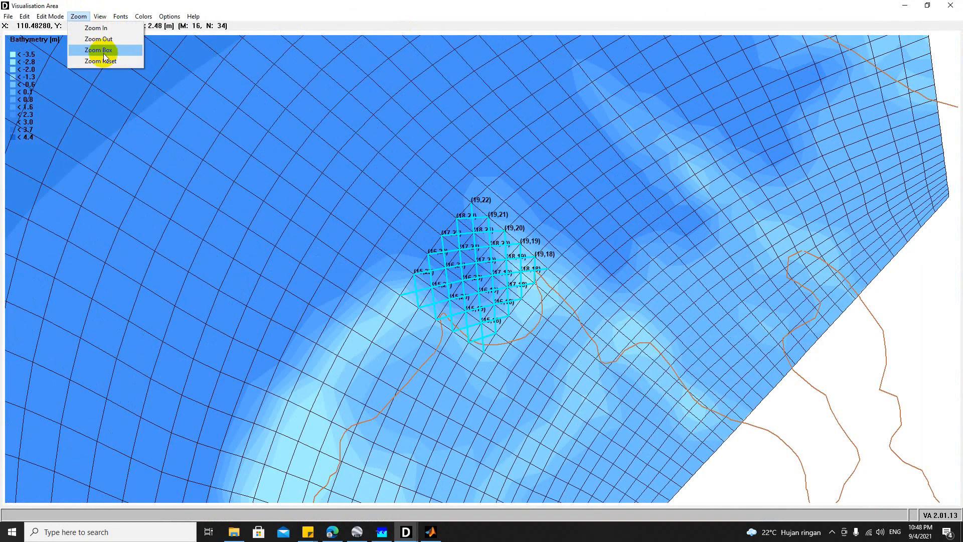
pyautogui.click(97, 59)
pyautogui.click(78, 16)
pyautogui.click(95, 49)
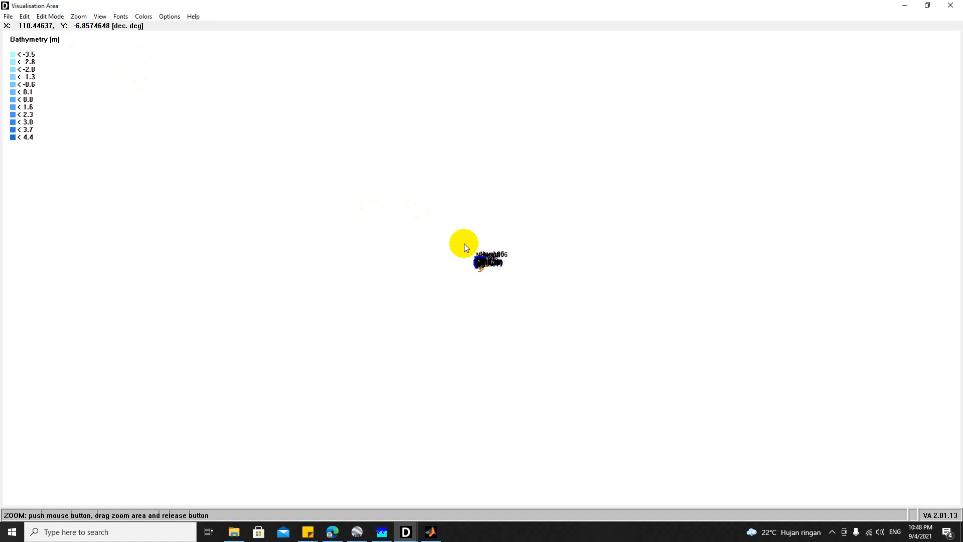
pyautogui.moveTo(474, 257); pyautogui.dragTo(489, 273)
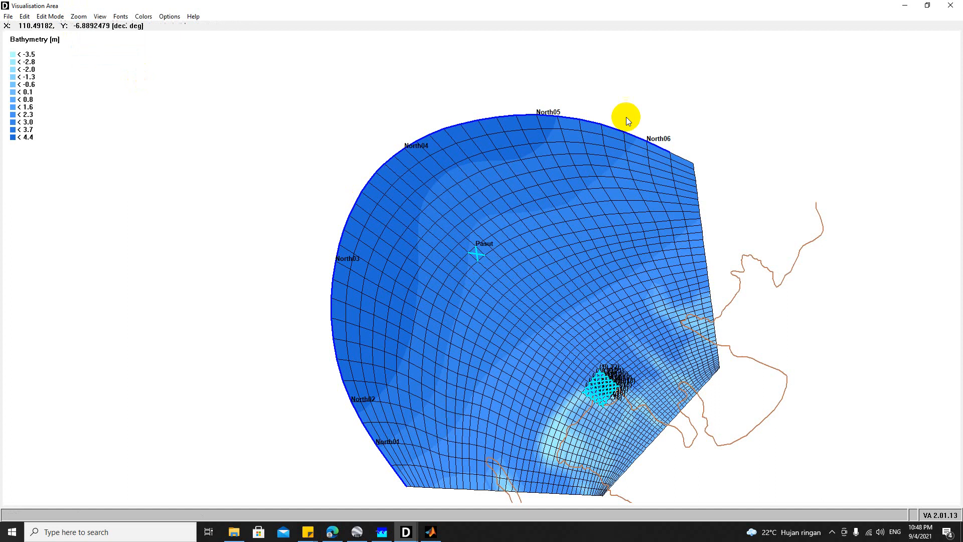
pyautogui.moveTo(643, 4); pyautogui.dragTo(318, 21)
# Step: Open the trih-flow.dat output file from the contoh folder in QUICKPLOT
pyautogui.click(527, 140)
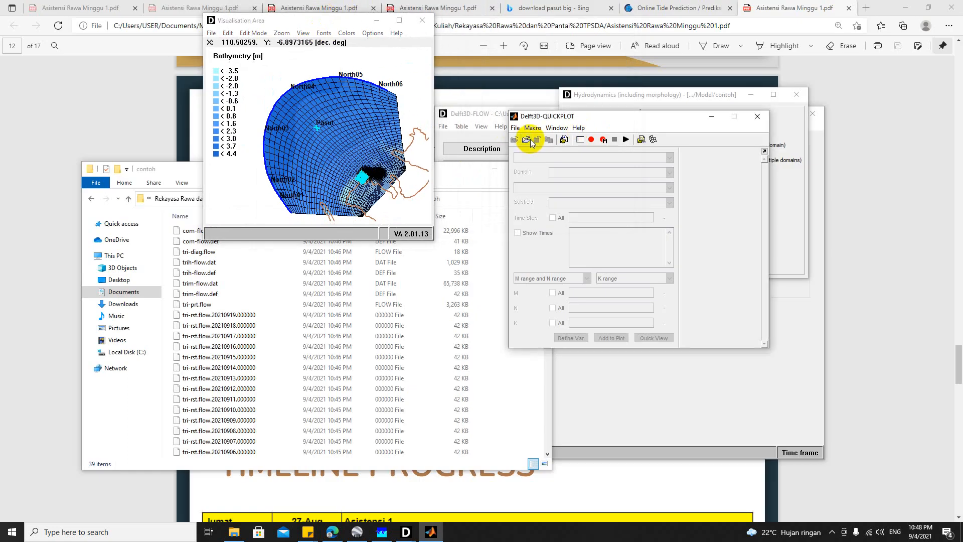
pyautogui.click(531, 143)
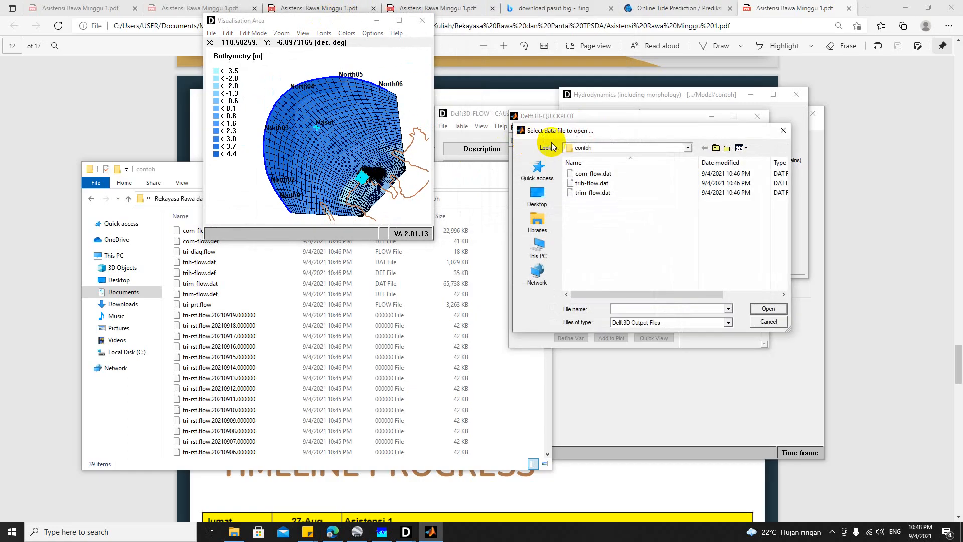
pyautogui.doubleClick(600, 183)
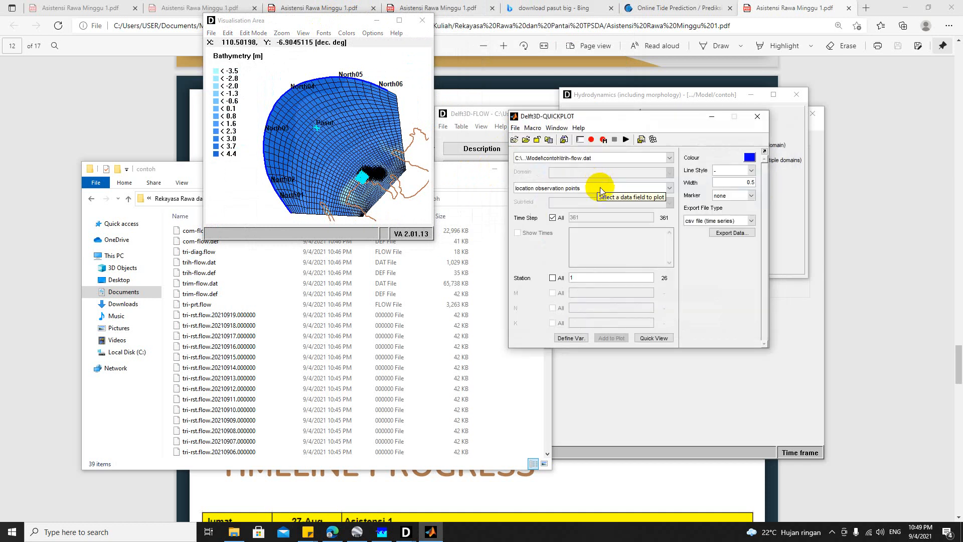
pyautogui.click(555, 157)
pyautogui.click(561, 163)
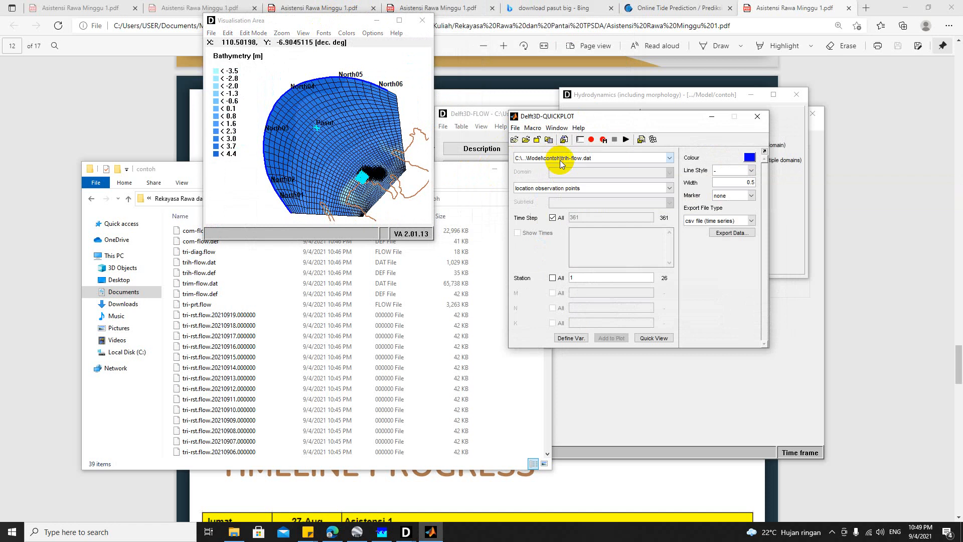
# Step: Plot the water level at station Pasut in a quick view, with csv file (time series) as the export file type
pyautogui.click(555, 187)
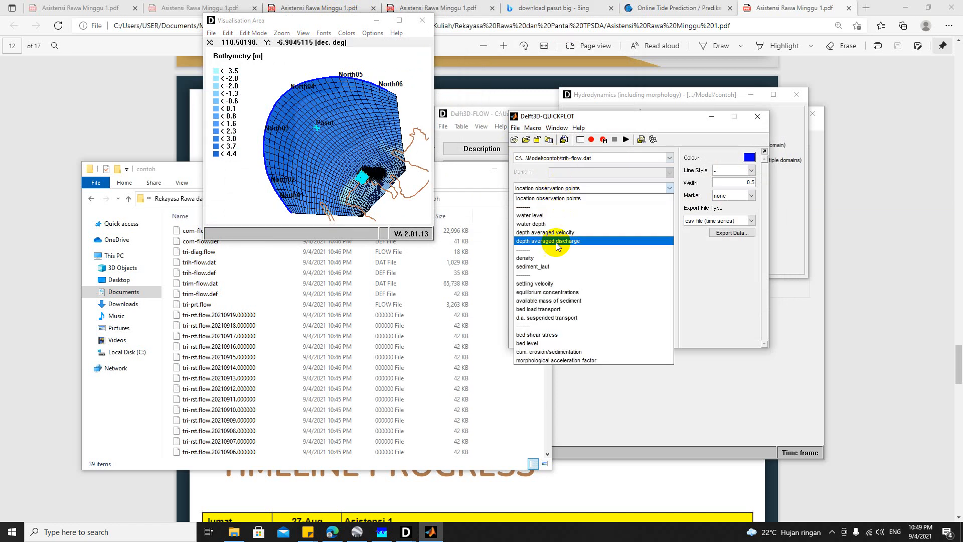
pyautogui.click(549, 217)
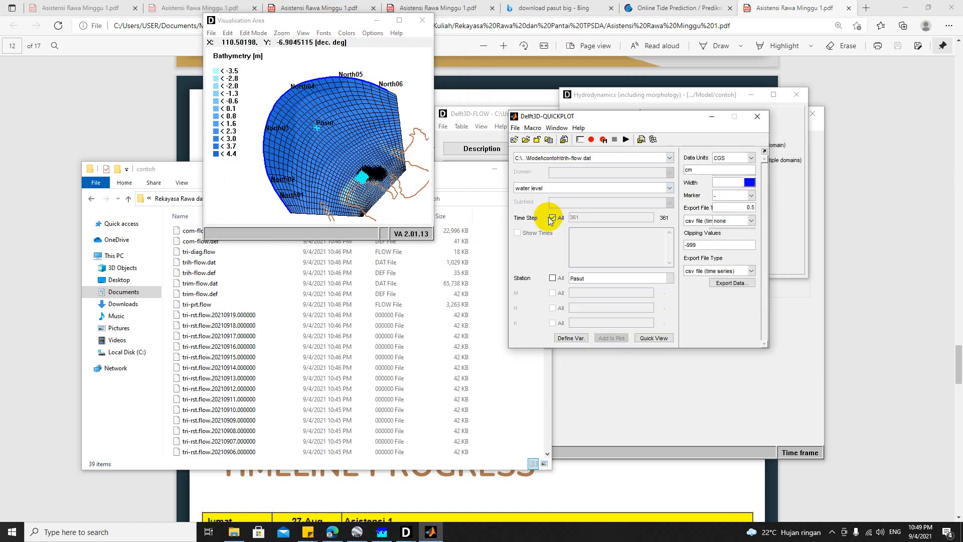
pyautogui.click(591, 279)
pyautogui.click(589, 290)
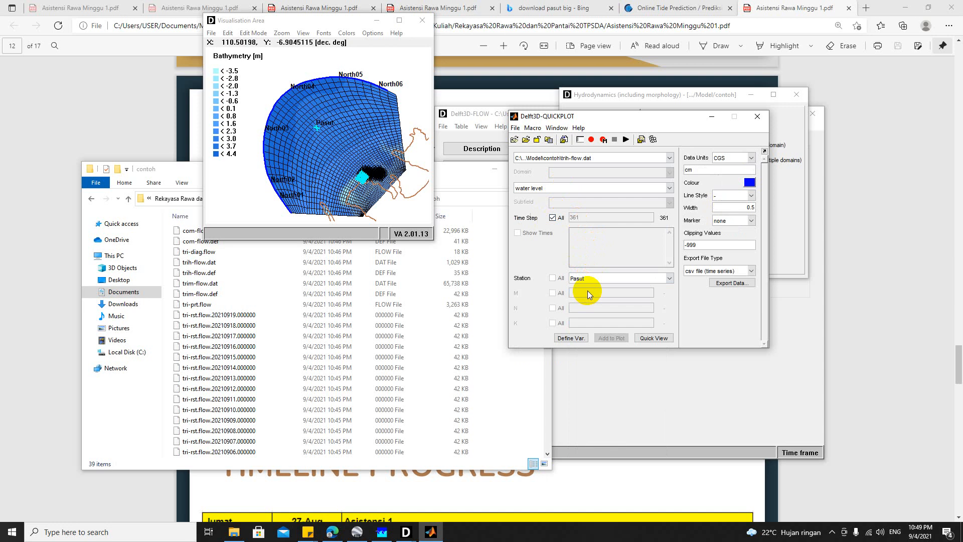
pyautogui.click(654, 338)
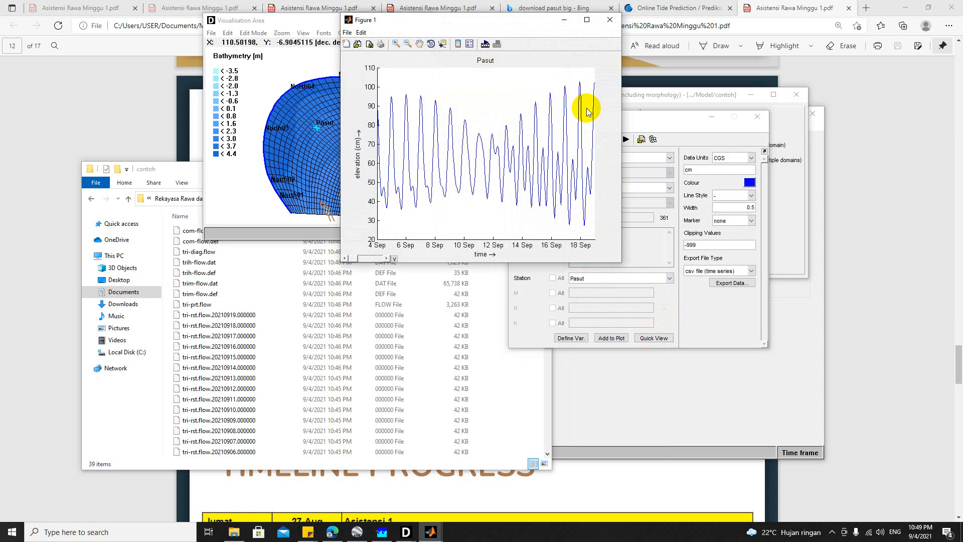
pyautogui.click(713, 271)
pyautogui.click(710, 281)
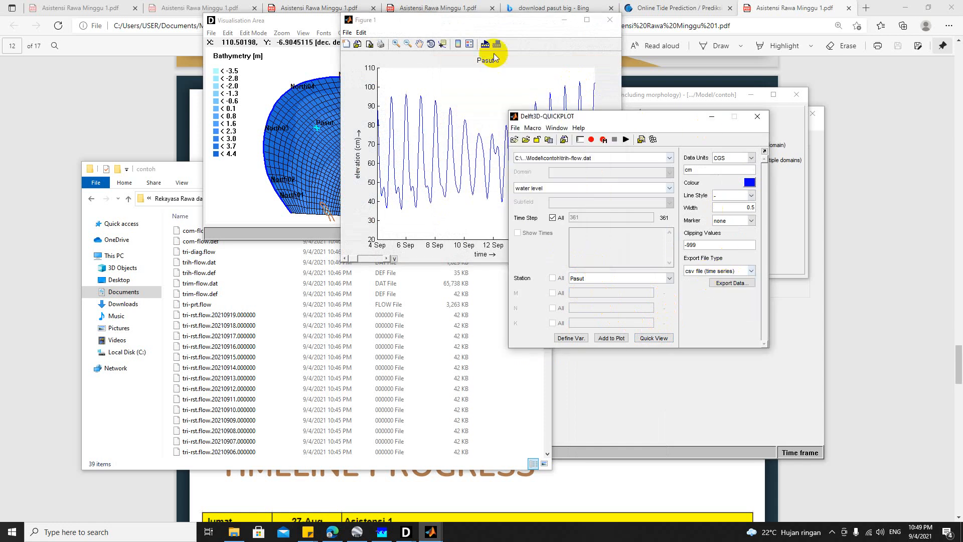
# Step: Arrange the Pasut plot and the Visualisation Area to compare the elevation curve with the station's location on the grid
pyautogui.click(491, 21)
pyautogui.moveTo(490, 21); pyautogui.dragTo(663, 102)
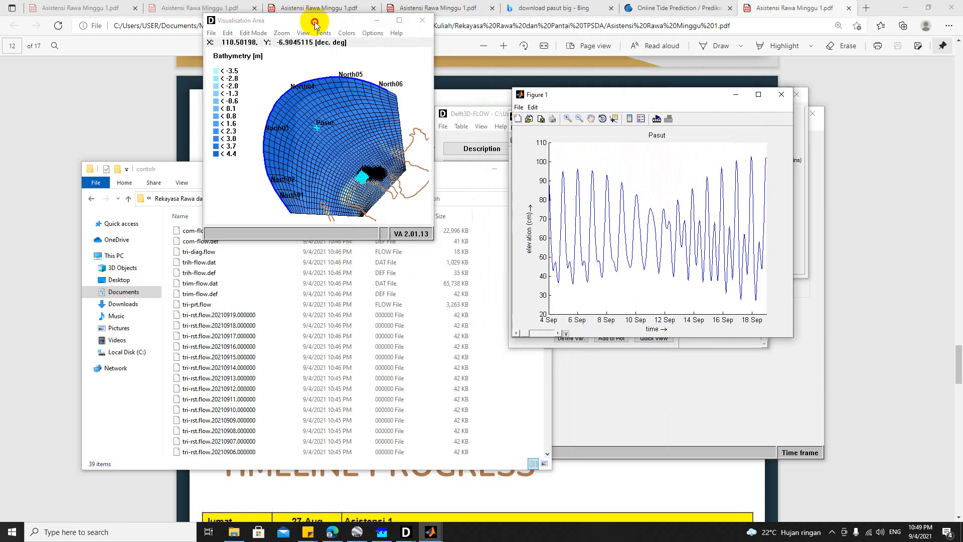
pyautogui.moveTo(316, 21); pyautogui.dragTo(324, 58)
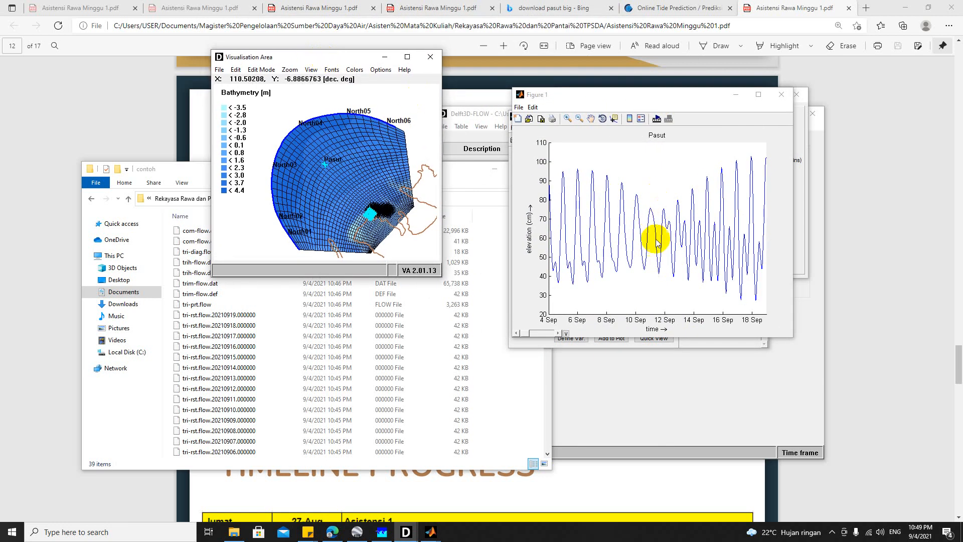
pyautogui.click(320, 172)
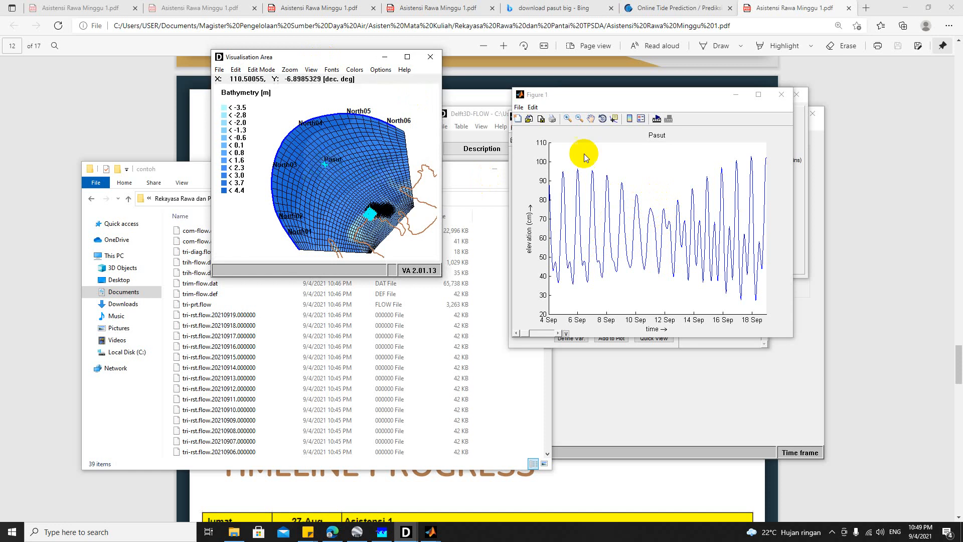
pyautogui.moveTo(644, 103); pyautogui.dragTo(492, 115)
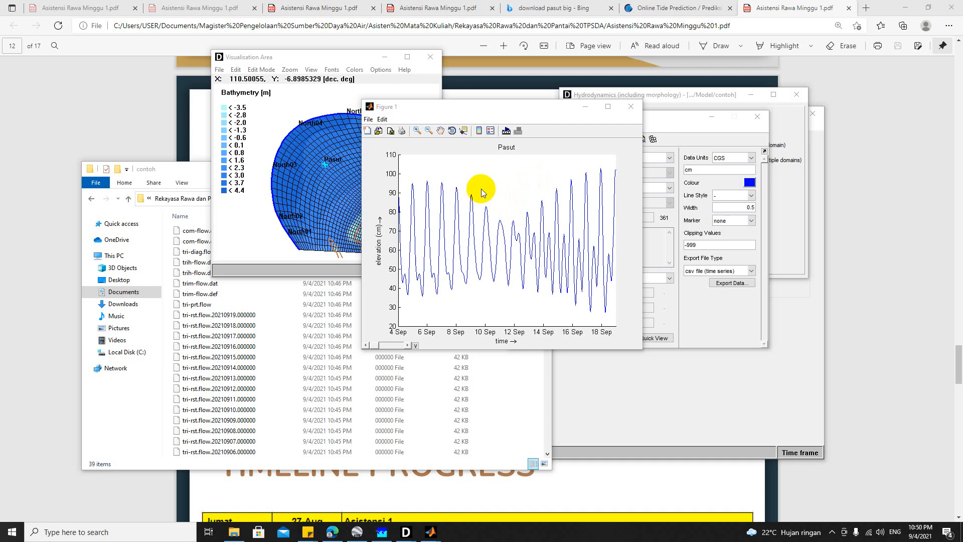
# Step: Switch to the Analisis Pasut.xlsx workbook in Excel, show its Grafik sheet, and place it beside the Pasut water level plot
pyautogui.click(234, 535)
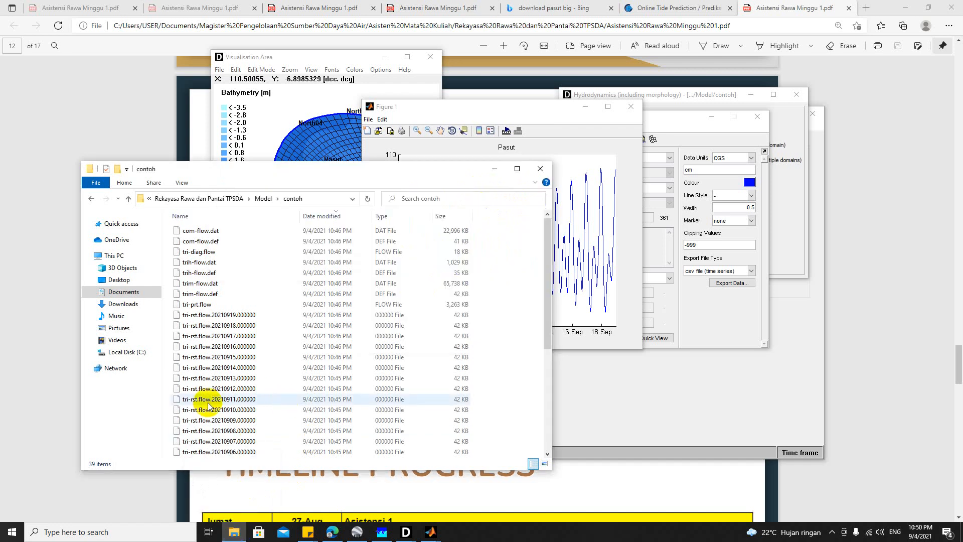
pyautogui.click(241, 536)
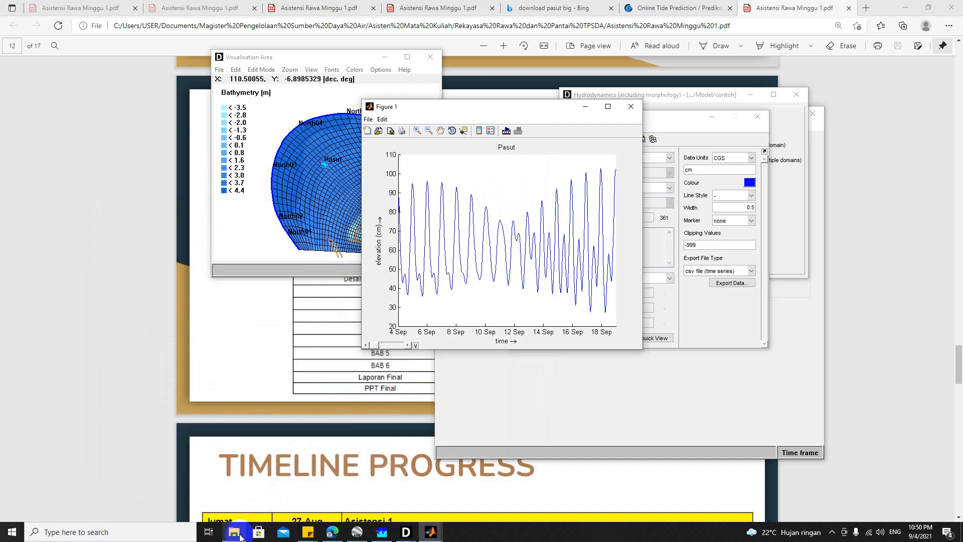
pyautogui.click(456, 532)
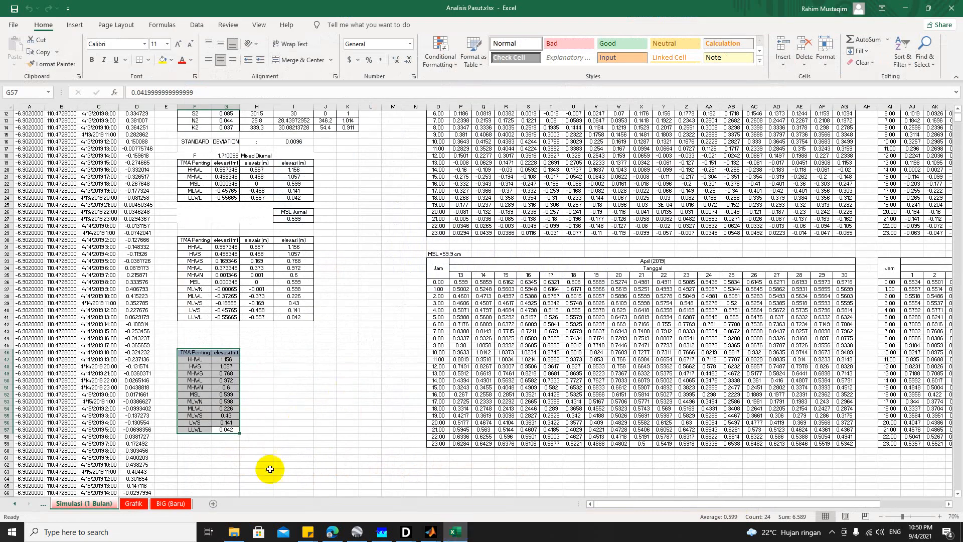
pyautogui.click(134, 503)
pyautogui.scroll(2, 313, 255)
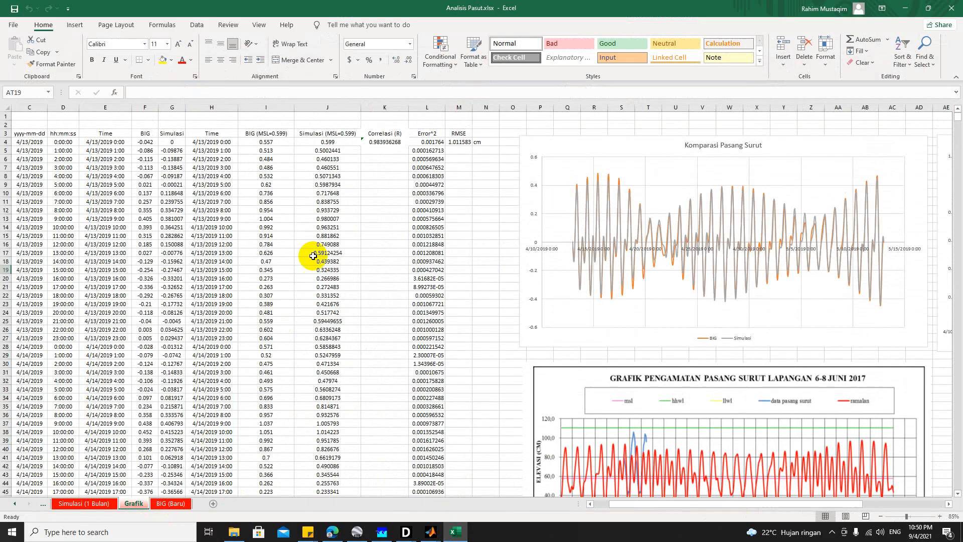
pyautogui.doubleClick(405, 8)
pyautogui.click(499, 101)
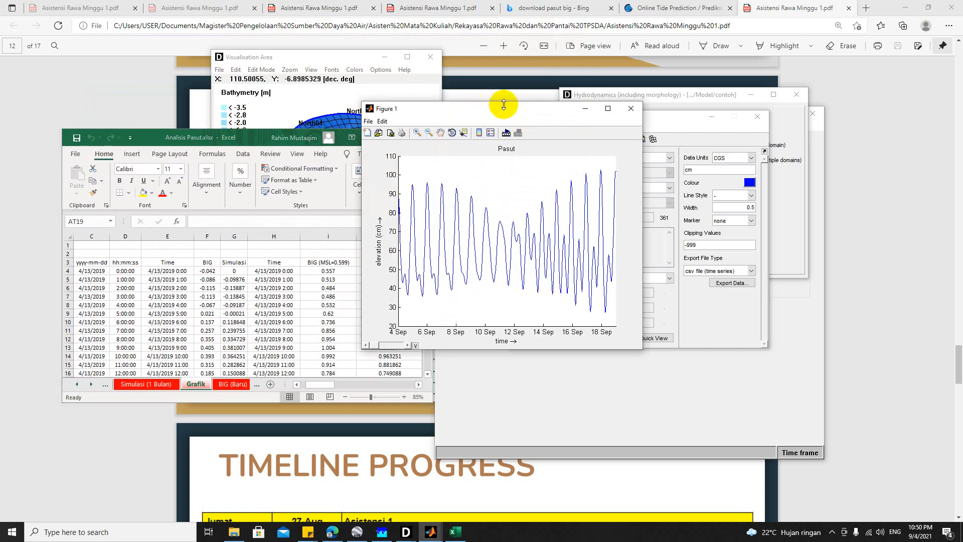
pyautogui.moveTo(499, 101); pyautogui.dragTo(607, 122)
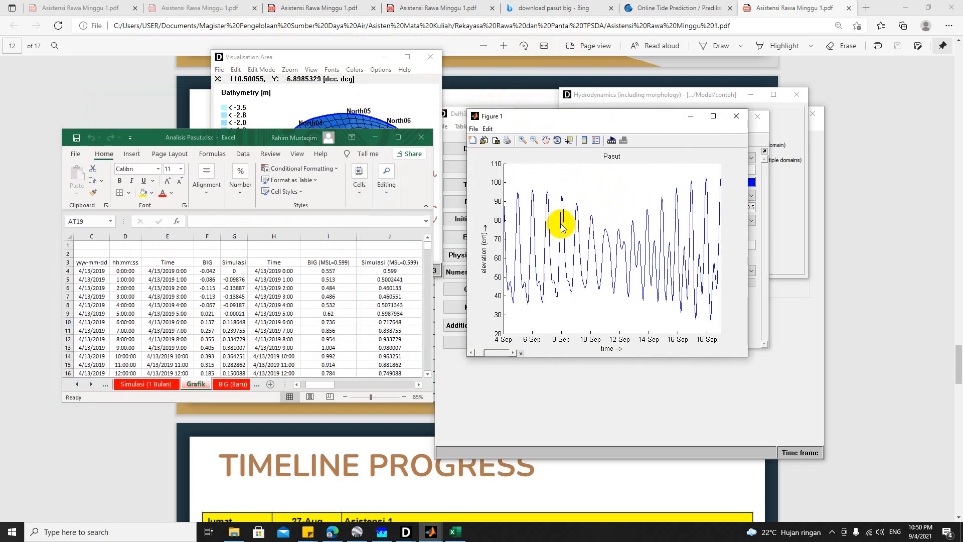
# Step: Rename the column heading in F3 of the Grafik sheet as Observasi and widen column F to fit it
pyautogui.moveTo(235, 271); pyautogui.dragTo(235, 357)
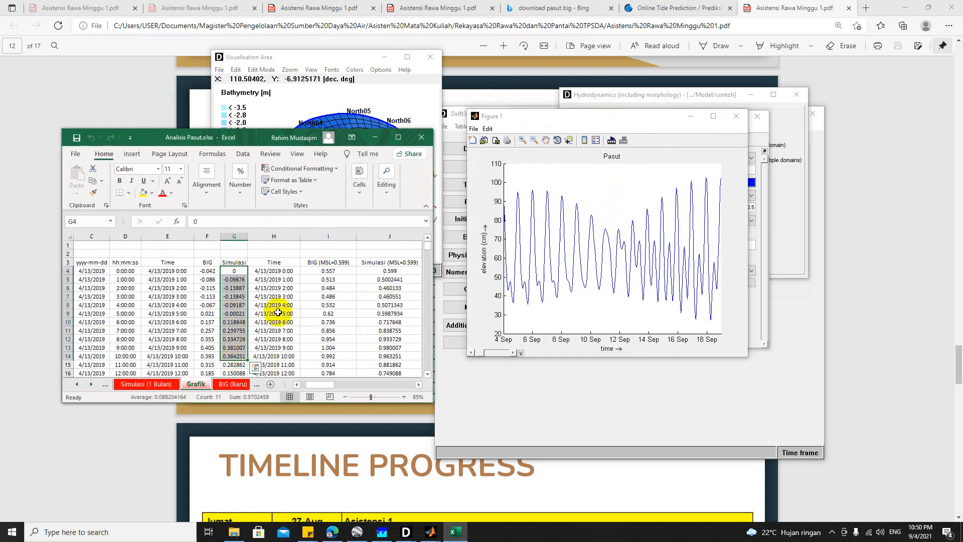
pyautogui.click(208, 262)
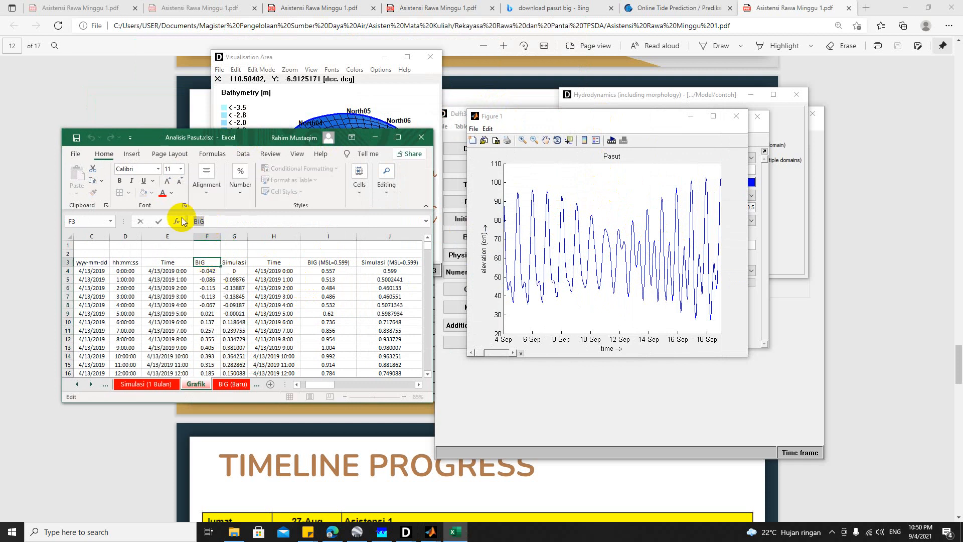
pyautogui.write('Observasi')
pyautogui.click(257, 330)
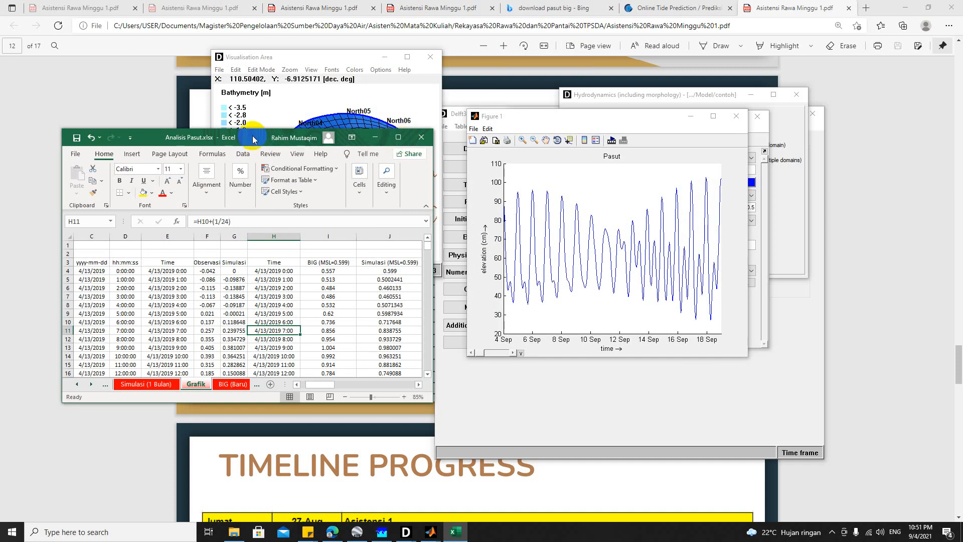
pyautogui.moveTo(253, 139); pyautogui.dragTo(253, 212)
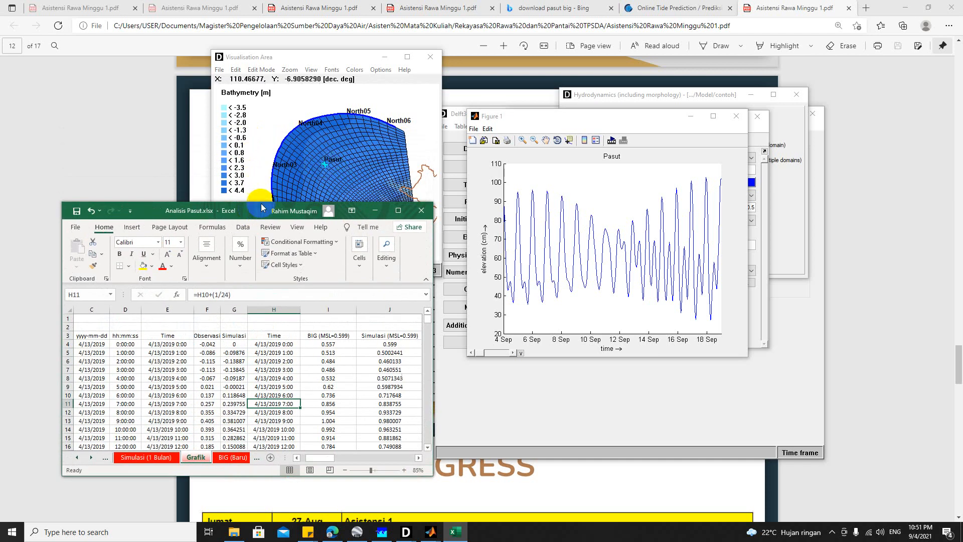
pyautogui.click(398, 210)
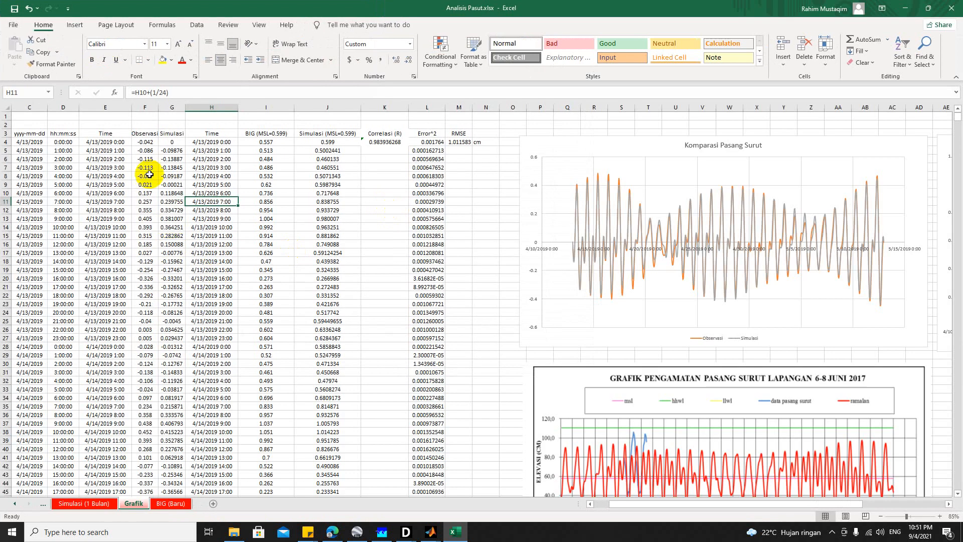
pyautogui.moveTo(159, 111); pyautogui.dragTo(162, 111)
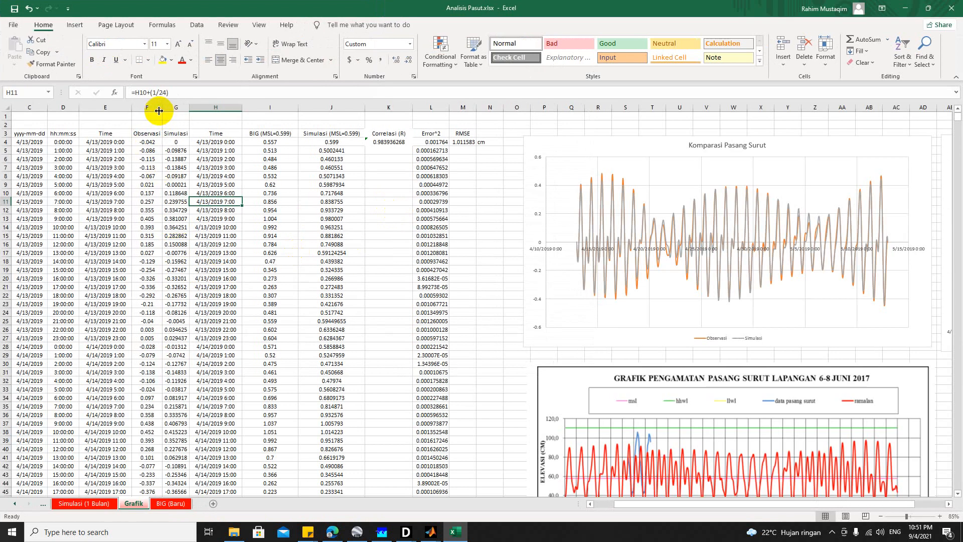
# Step: Inspect the tide comparison charts and the formulas for the correlation in K4 and the RMSE in M4
pyautogui.moveTo(648, 501); pyautogui.dragTo(678, 502)
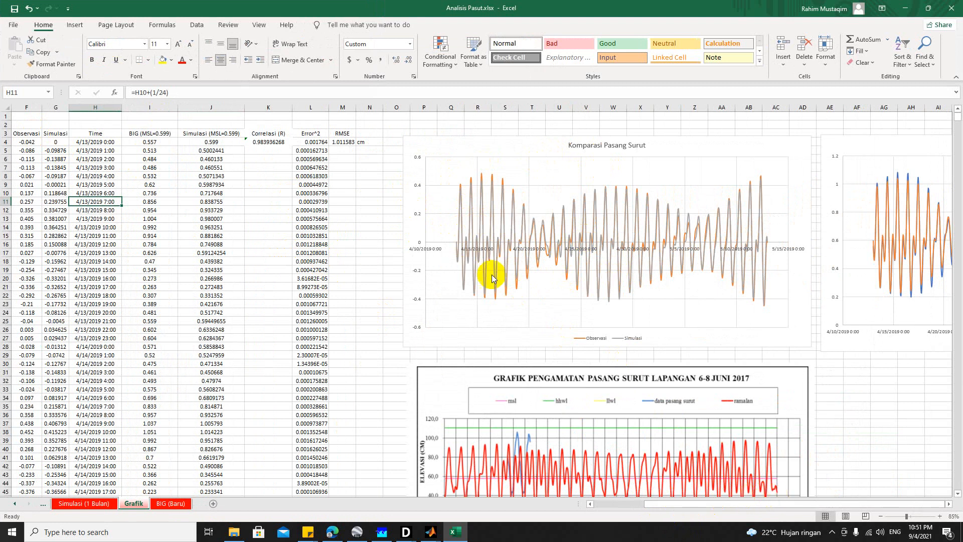
pyautogui.click(271, 144)
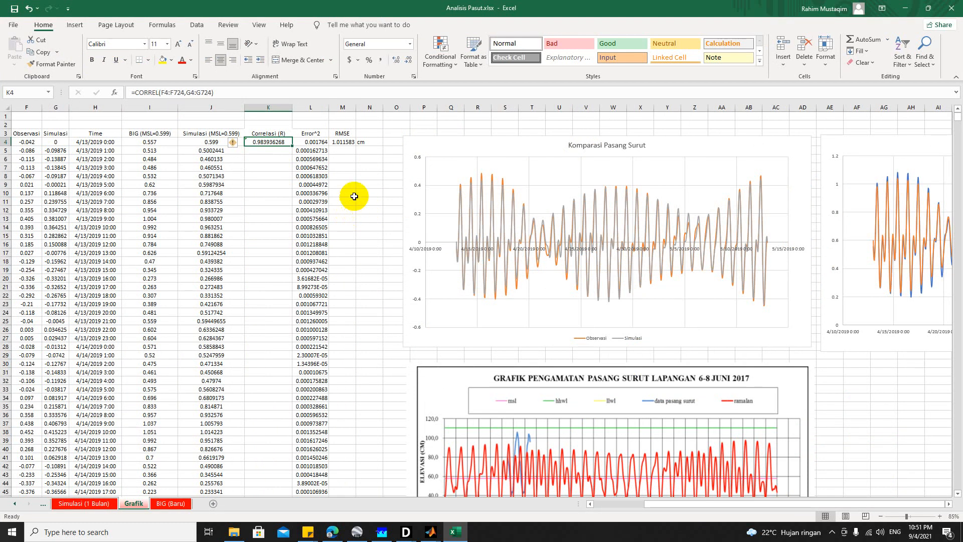
pyautogui.click(346, 143)
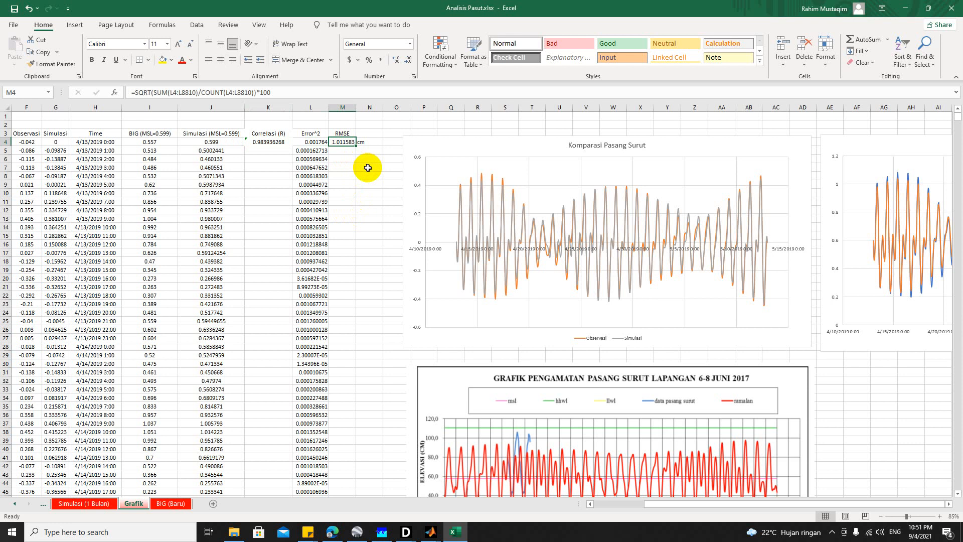
# Step: Close the Analisis Pasut.xlsx workbook without saving and close the Pasut plot to return to QUICKPLOT
pyautogui.click(951, 8)
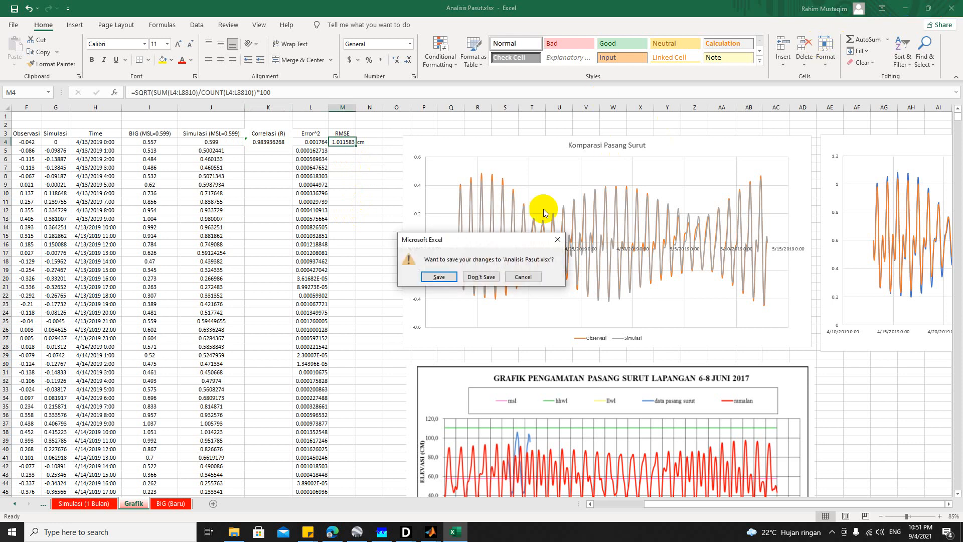
pyautogui.click(482, 277)
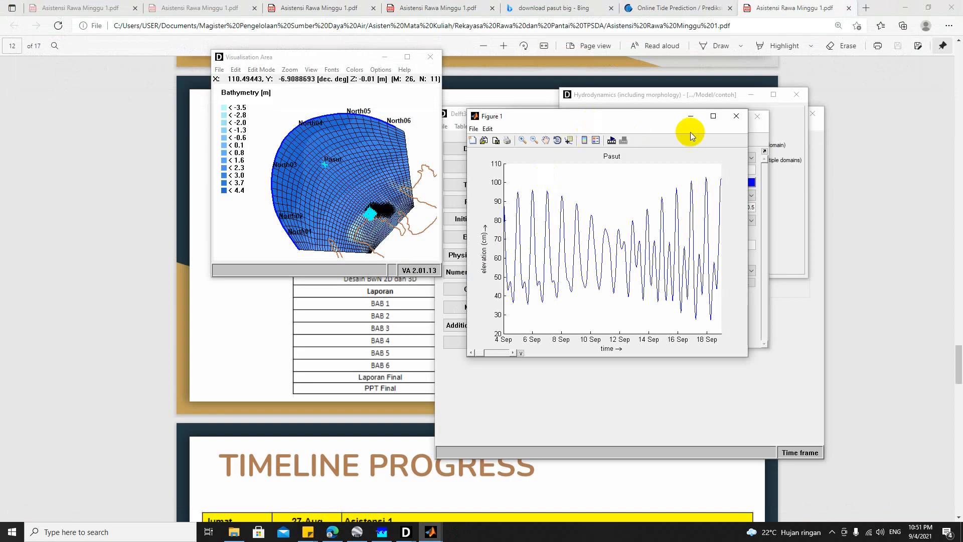
pyautogui.click(732, 117)
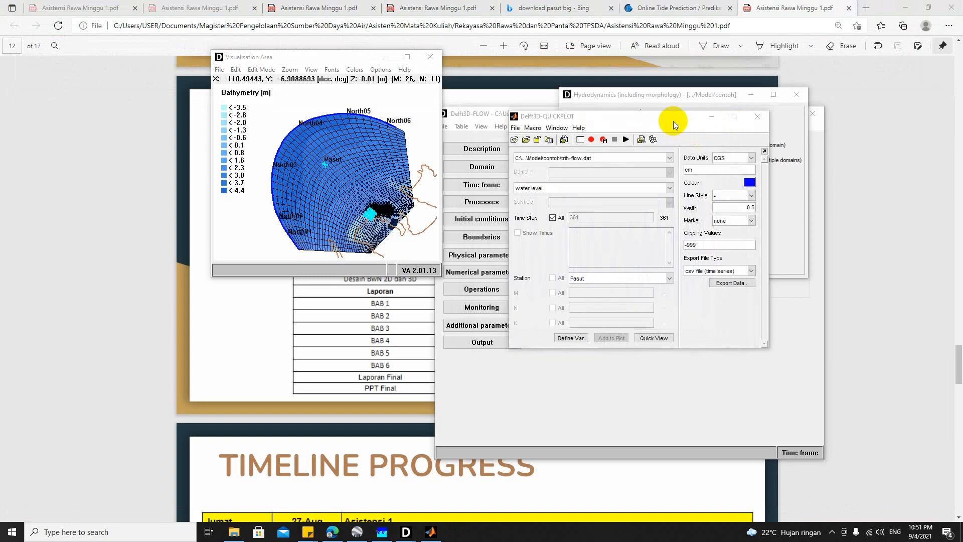
# Step: Close QUICKPLOT and the Visualisation Area, leaving the Delft3D-FLOW input window open
pyautogui.click(720, 145)
pyautogui.click(636, 350)
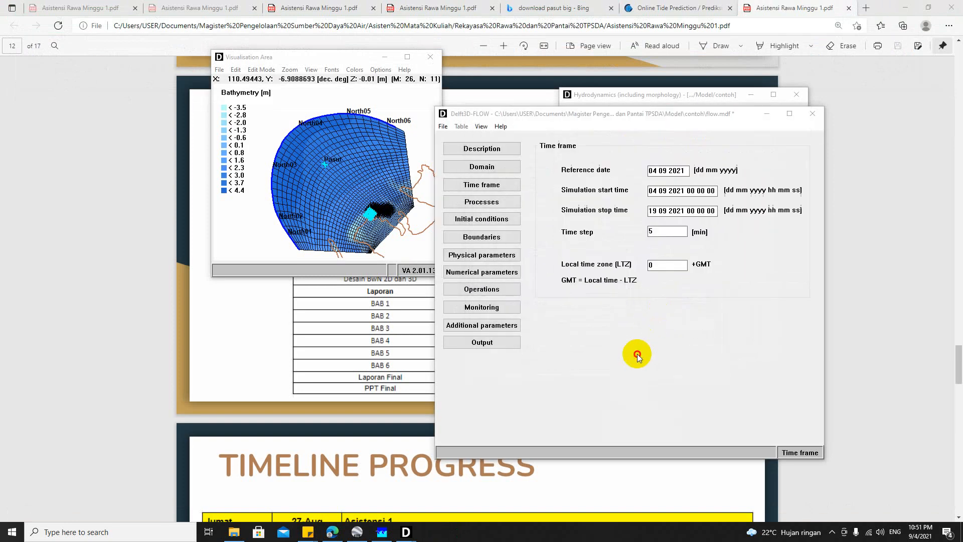
pyautogui.click(430, 58)
# Step: Inspect the astronomic flow conditions of the North05 boundary, including the amplitudes and phases of component set North05A
pyautogui.click(466, 240)
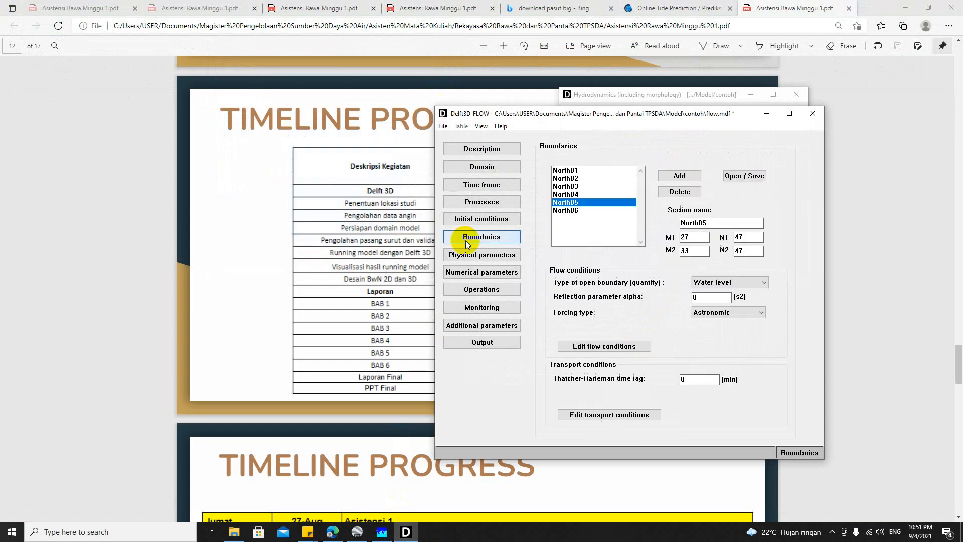
pyautogui.click(596, 350)
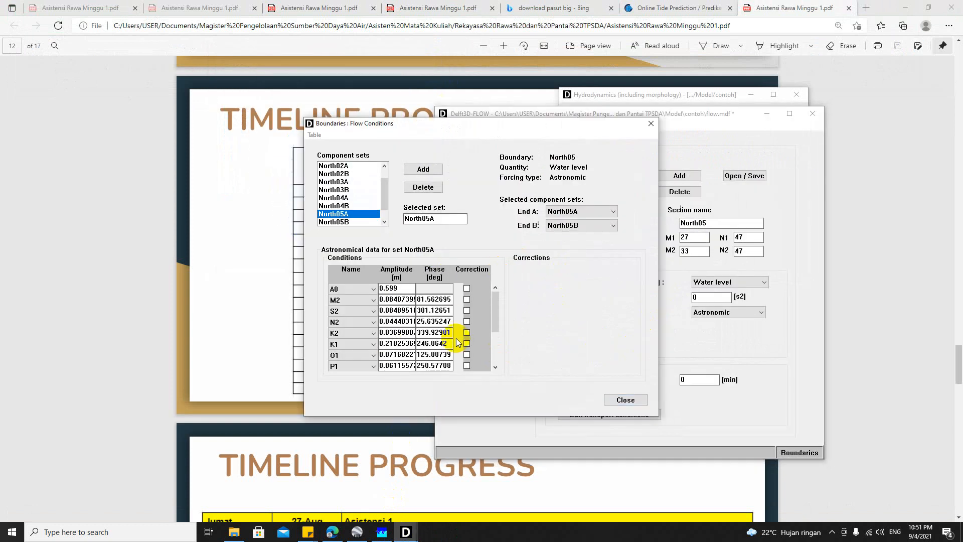
pyautogui.click(623, 400)
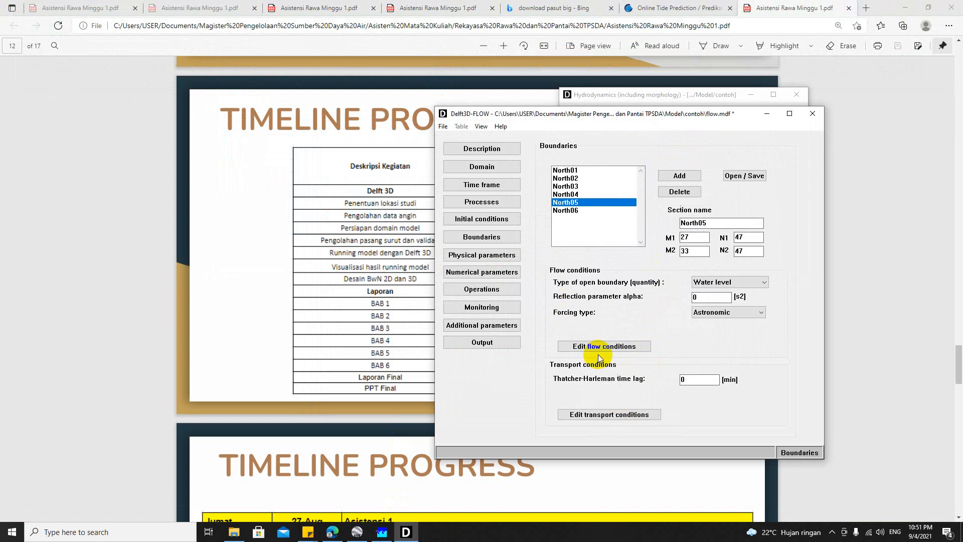
# Step: In File Explorer, delete the previous run's output files, delft3d.log through runid by modification date, from the model's contoh folder
pyautogui.click(234, 532)
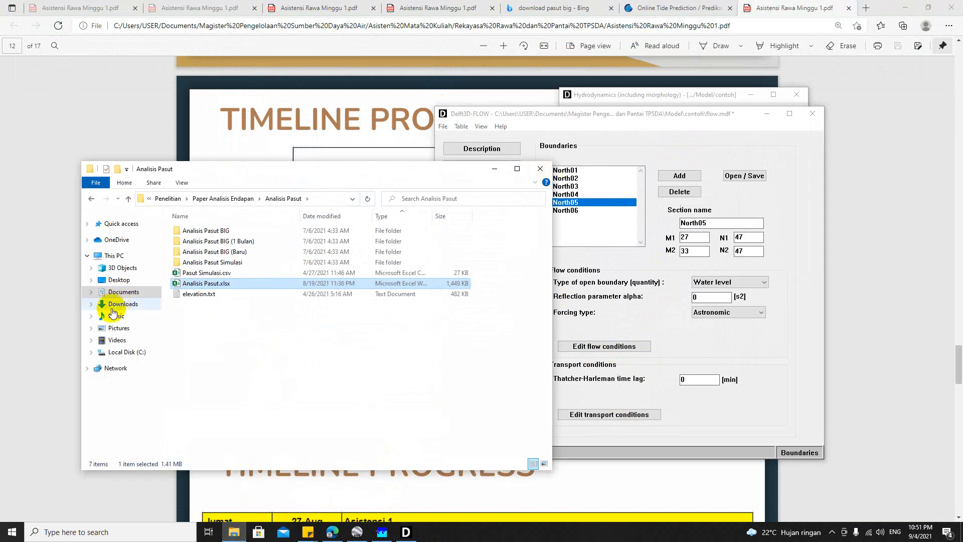
pyautogui.click(137, 284)
pyautogui.click(125, 292)
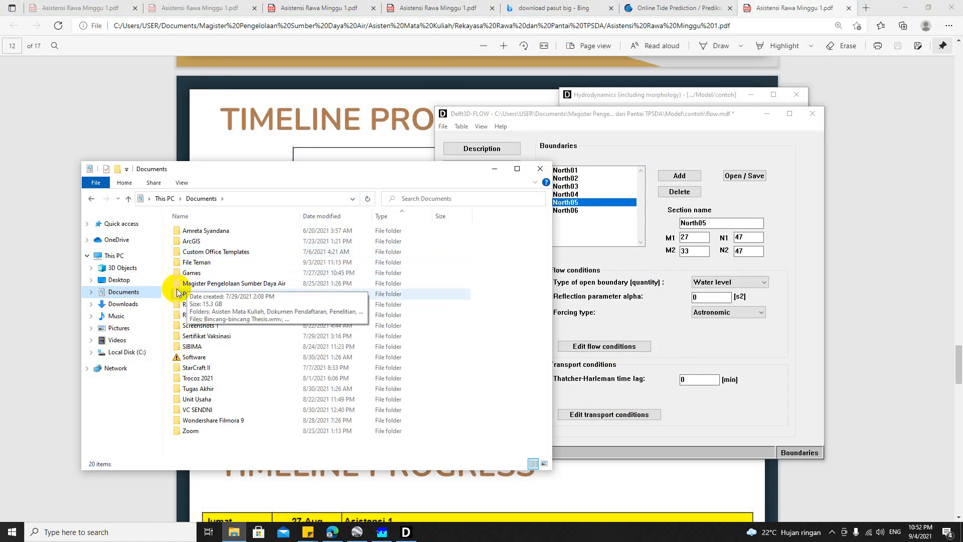
pyautogui.doubleClick(203, 284)
pyautogui.doubleClick(206, 252)
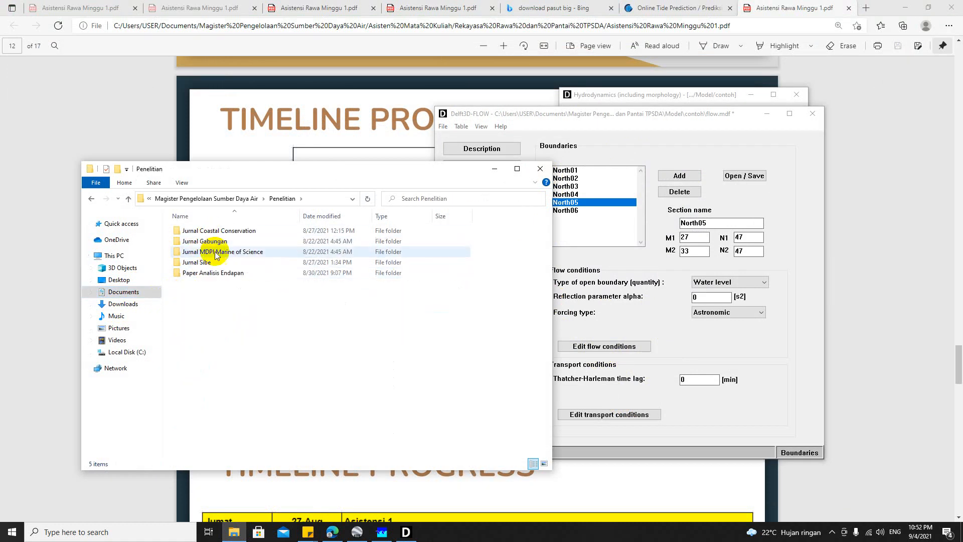
pyautogui.click(92, 199)
pyautogui.doubleClick(203, 230)
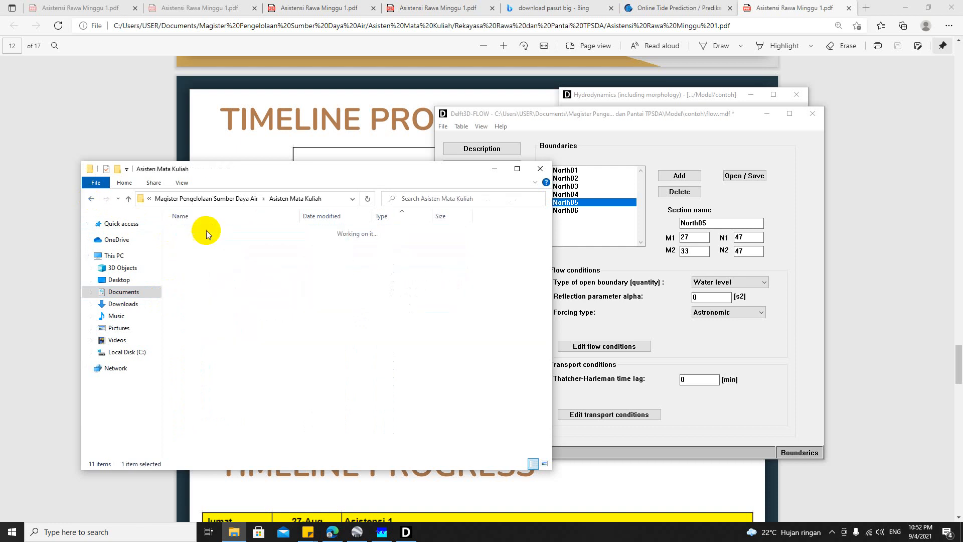
pyautogui.doubleClick(227, 262)
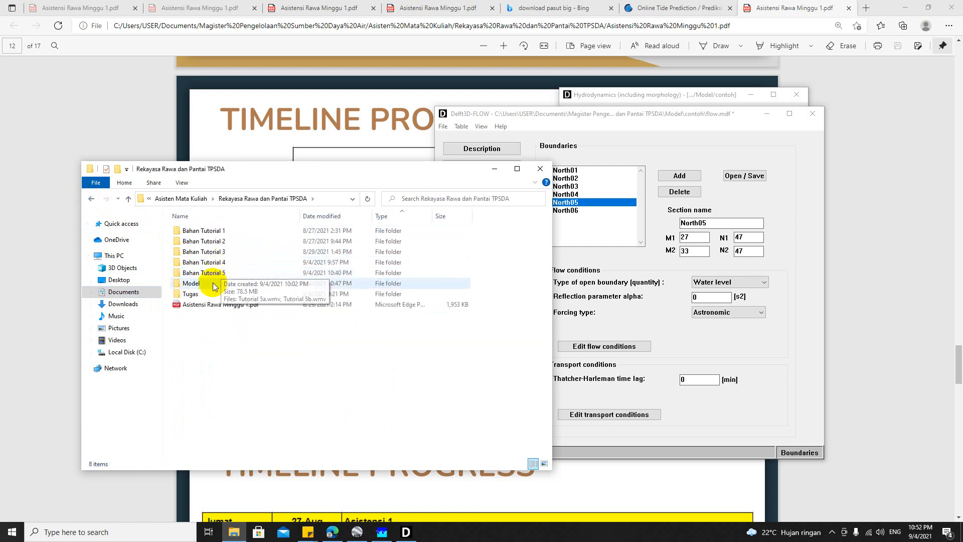
pyautogui.doubleClick(210, 272)
pyautogui.doubleClick(212, 234)
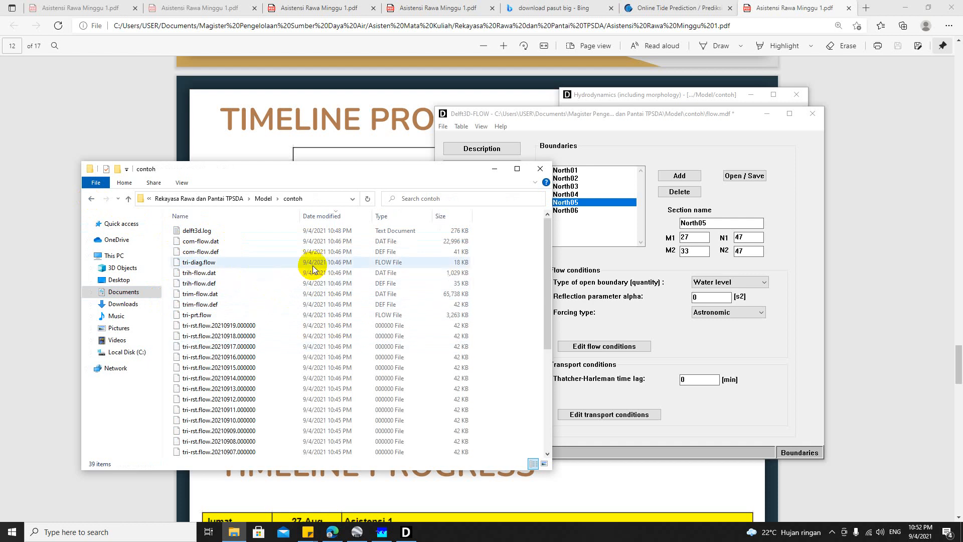
pyautogui.moveTo(488, 234); pyautogui.dragTo(351, 317)
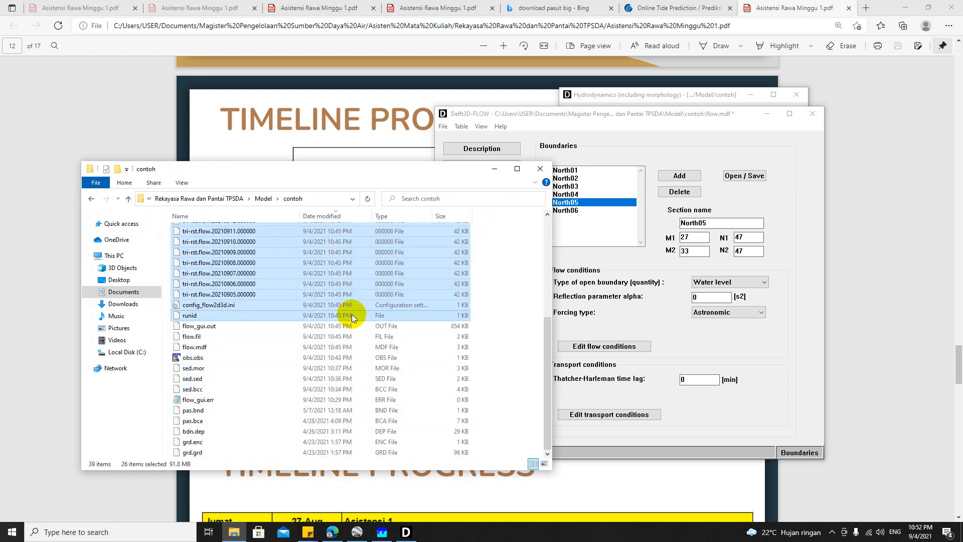
pyautogui.press('Delete')
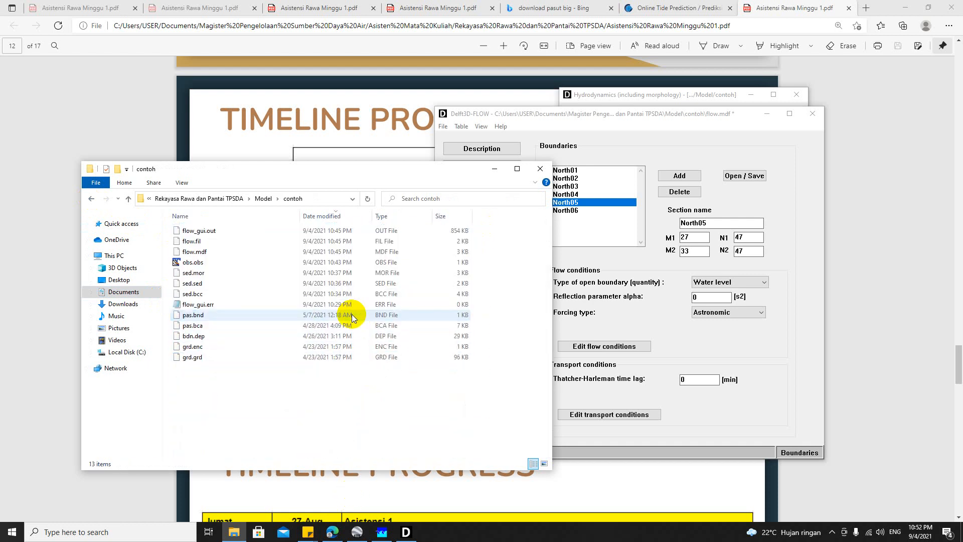
# Step: Return to Delft3D-FLOW and review the options for saving the boundary files and the model input
pyautogui.click(563, 150)
pyautogui.click(730, 176)
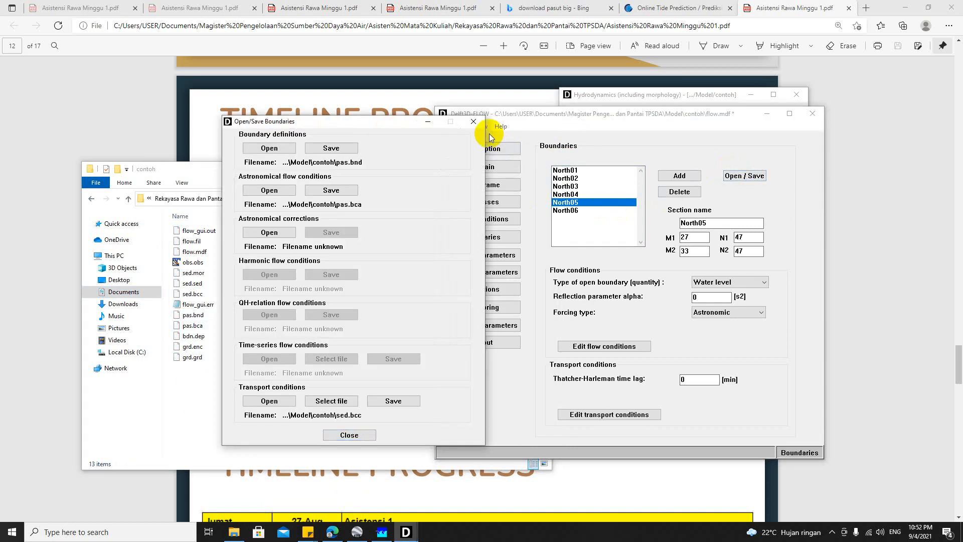
pyautogui.click(473, 121)
pyautogui.click(443, 126)
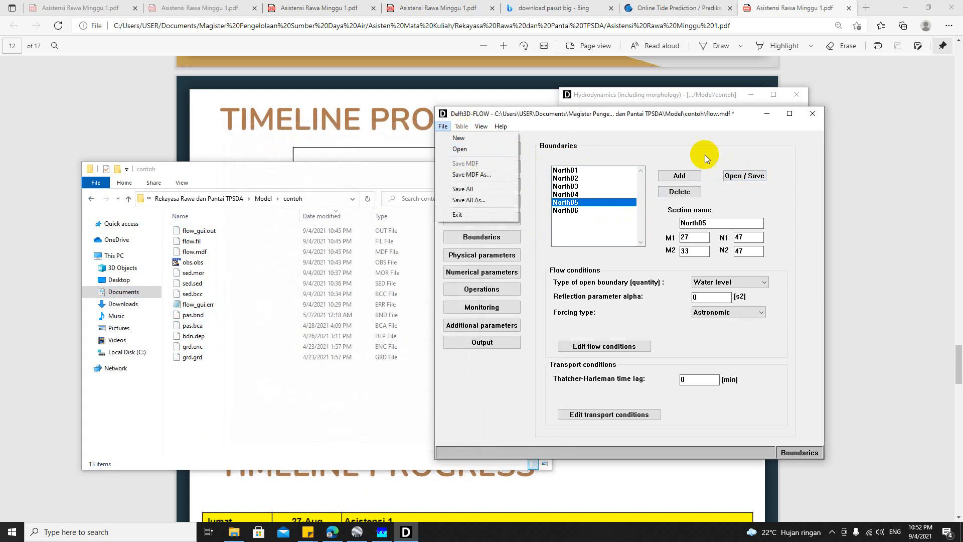
pyautogui.click(762, 130)
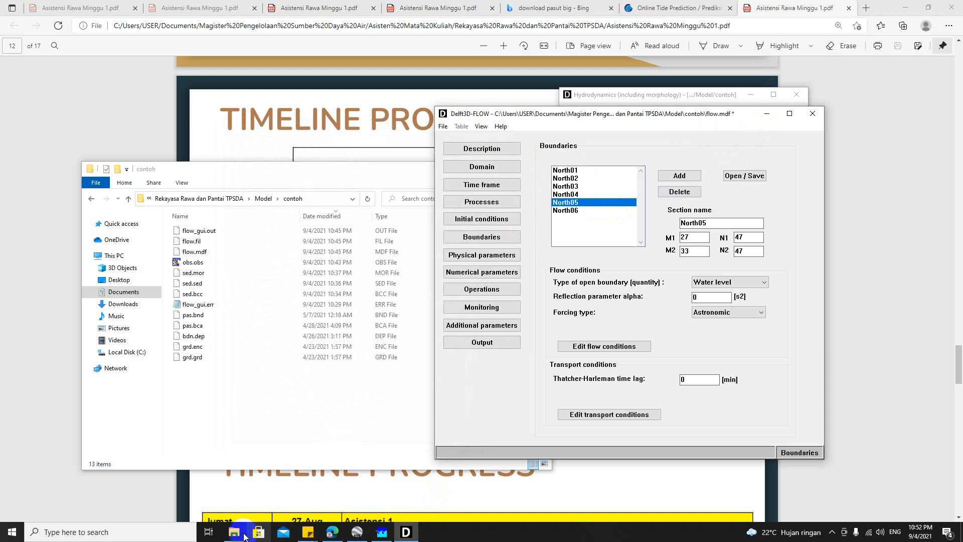
# Step: Start a single-domain FLOW simulation from the Hydrodynamics window and choose flow.mdf as its input file
pyautogui.click(383, 532)
pyautogui.click(608, 145)
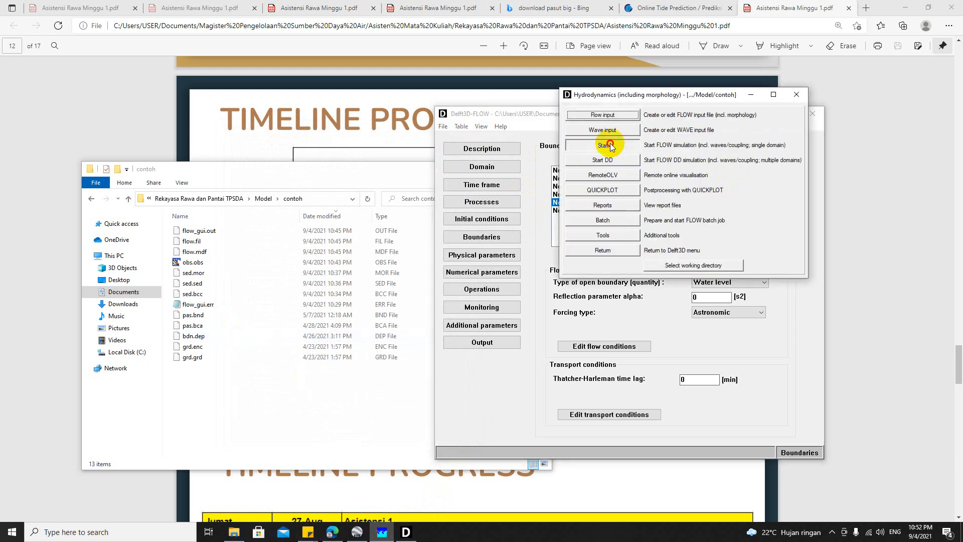
pyautogui.click(230, 167)
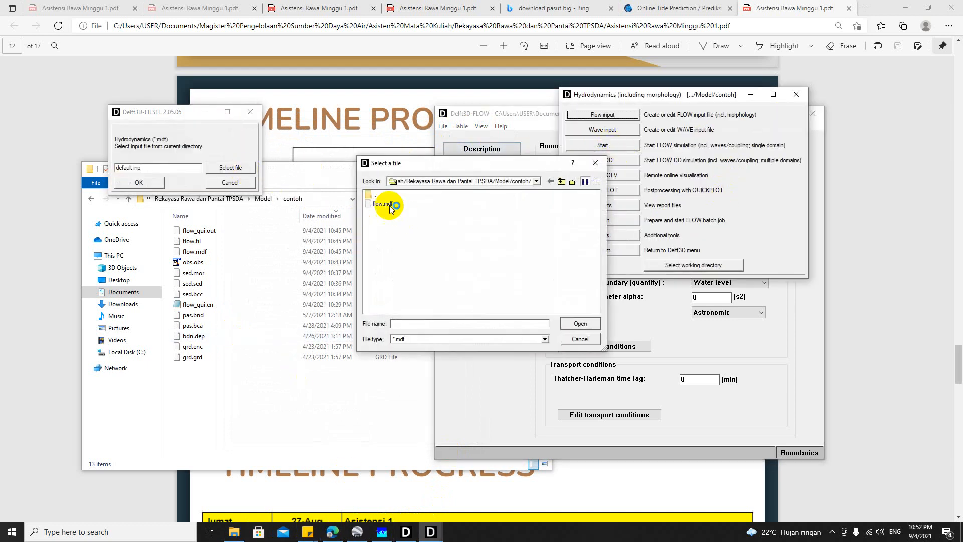
pyautogui.click(383, 204)
pyautogui.click(578, 324)
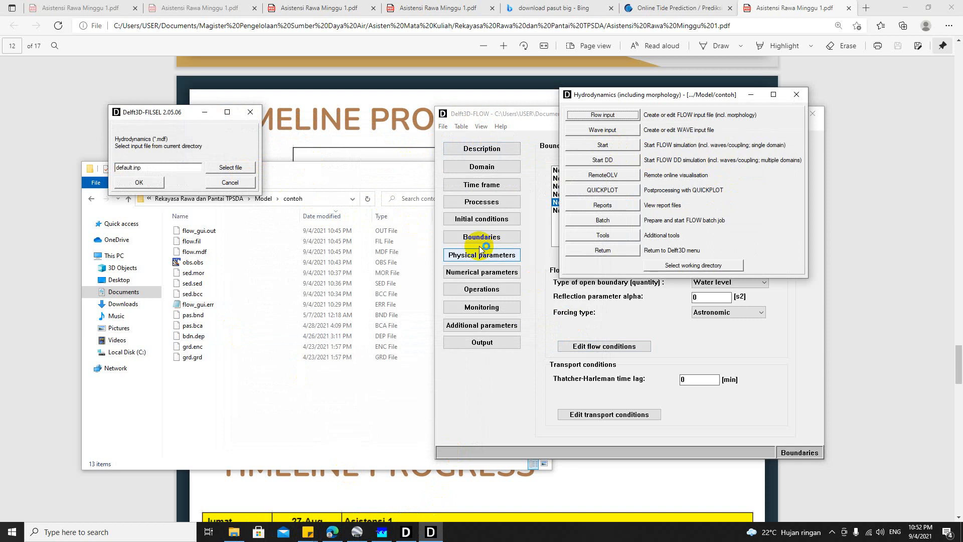